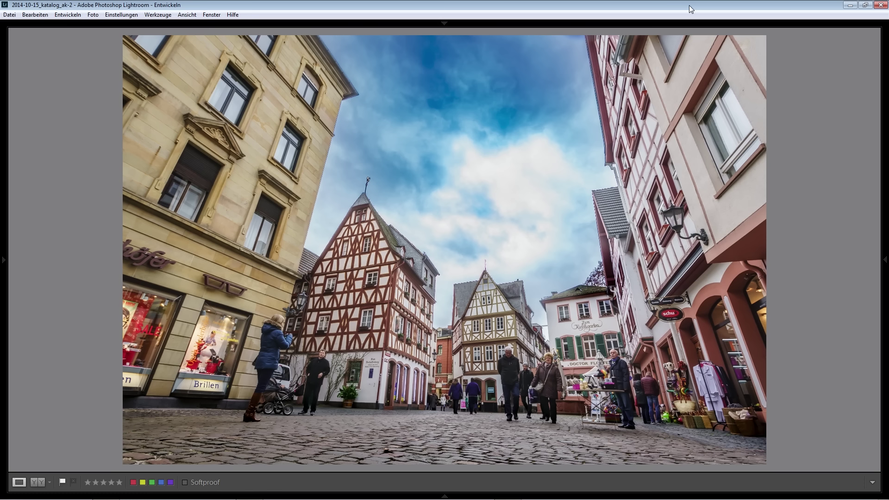
Step: Compare before and after, then set the Remove Color Cast Stärke to 100%
key(backslash)
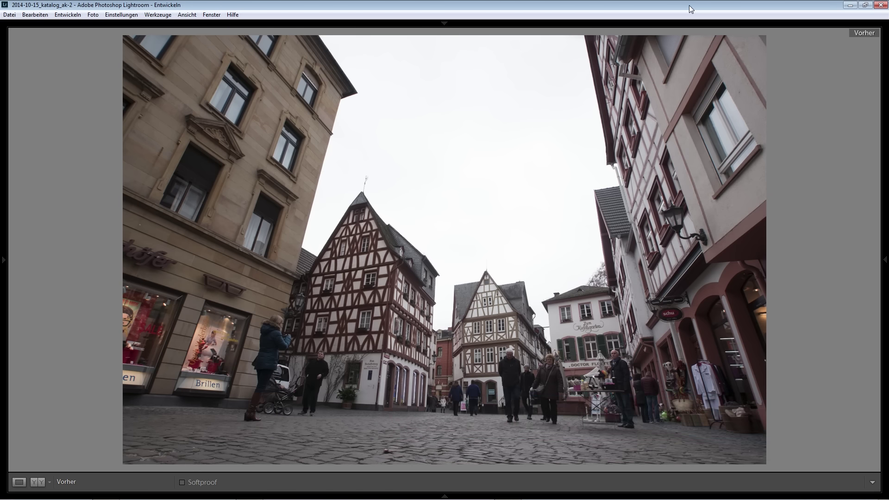
key(backslash)
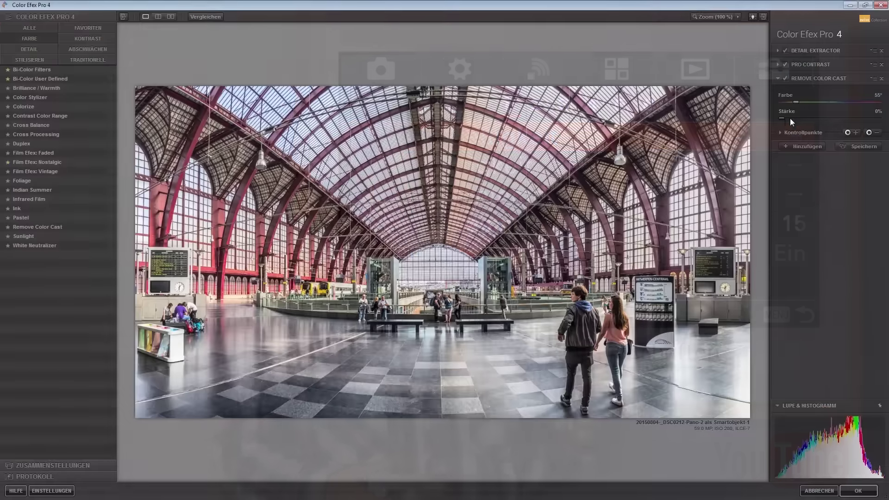
drag(782, 118, 864, 117)
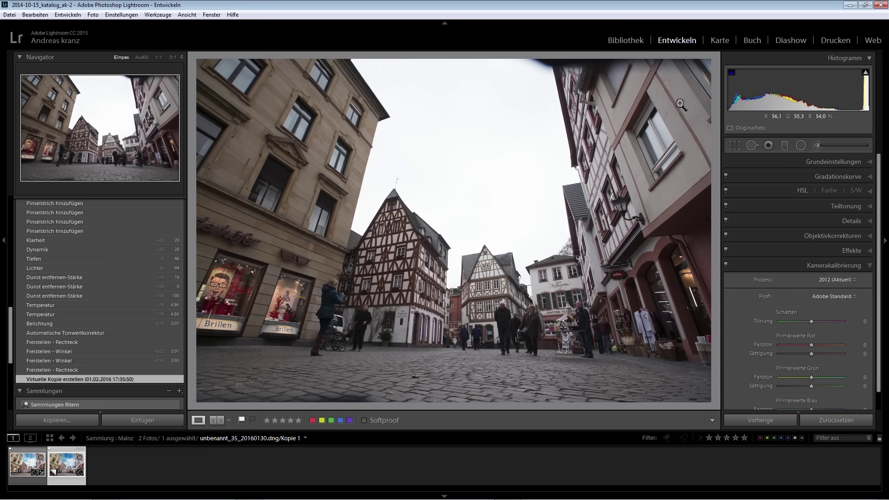
Step: Crop the Mainz street photo evenly tighter on all sides and apply it with Fertig
click(735, 145)
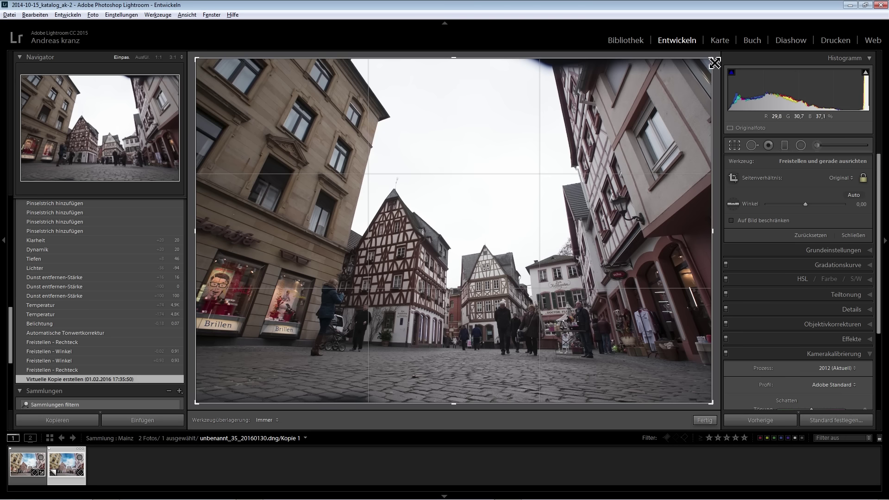
drag(714, 63, 689, 79)
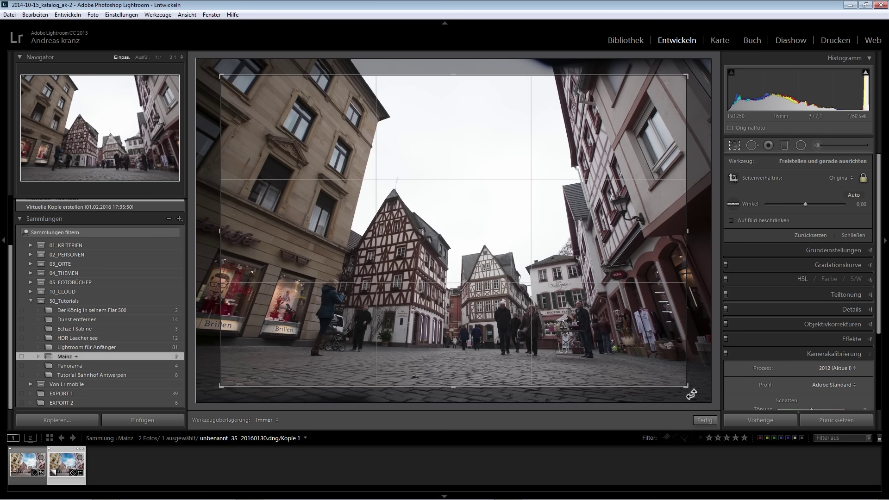
key(i)
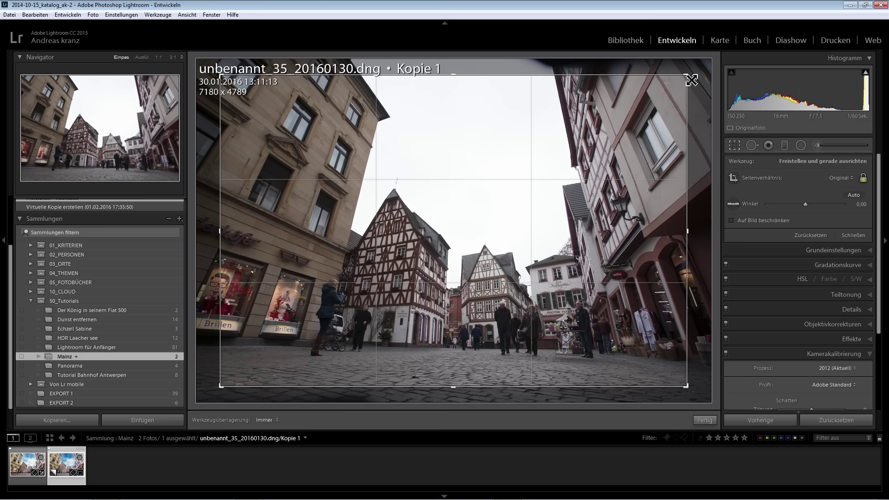
drag(691, 79, 722, 58)
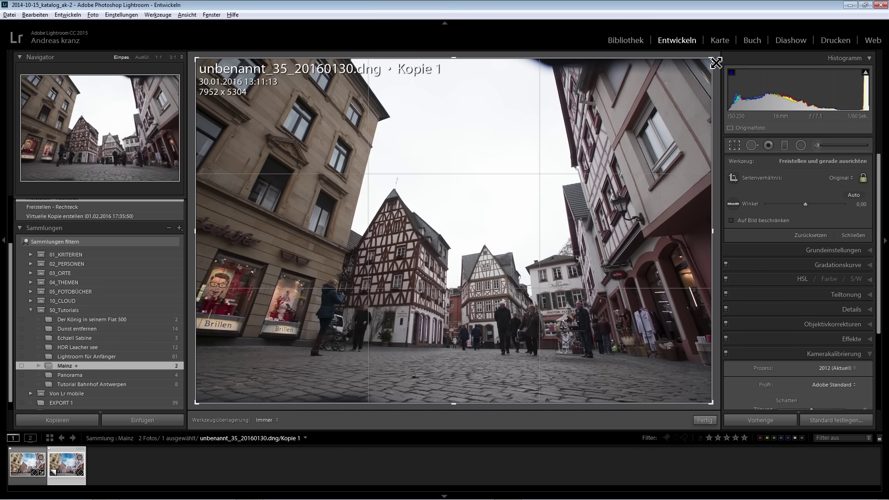
drag(715, 63, 687, 75)
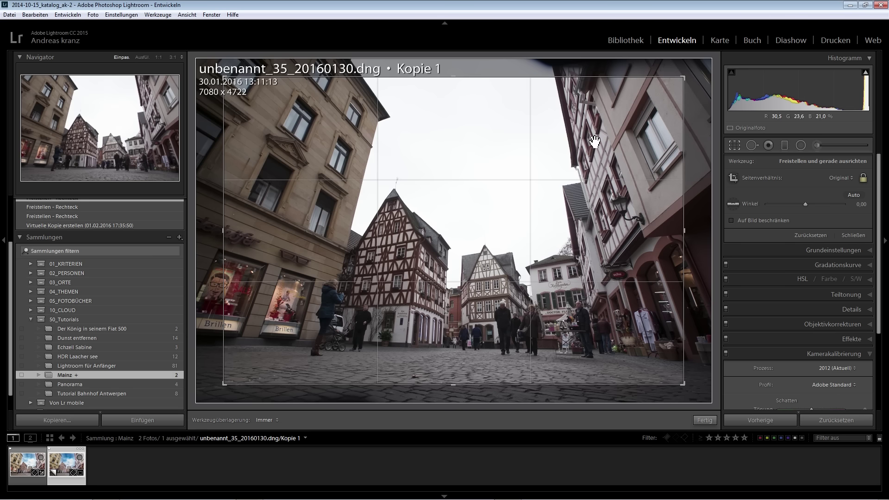
click(704, 420)
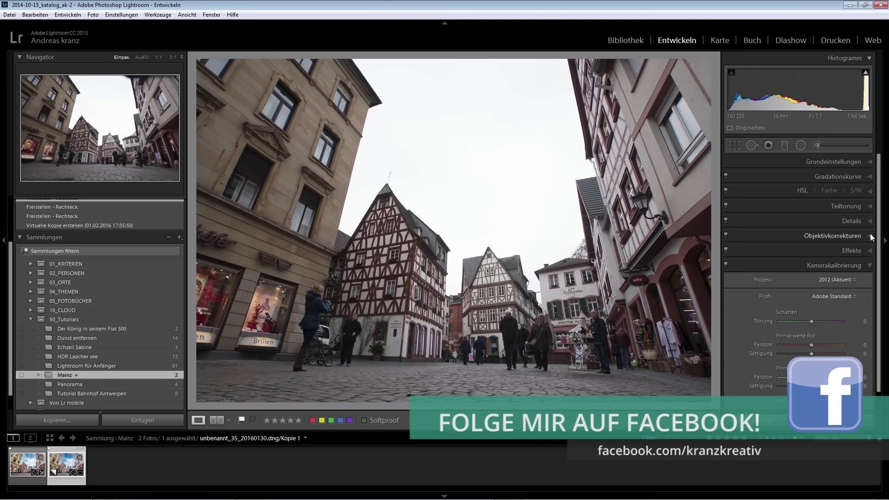
Step: Set Dunst entfernen in the Effekte panel to a light +10
click(871, 251)
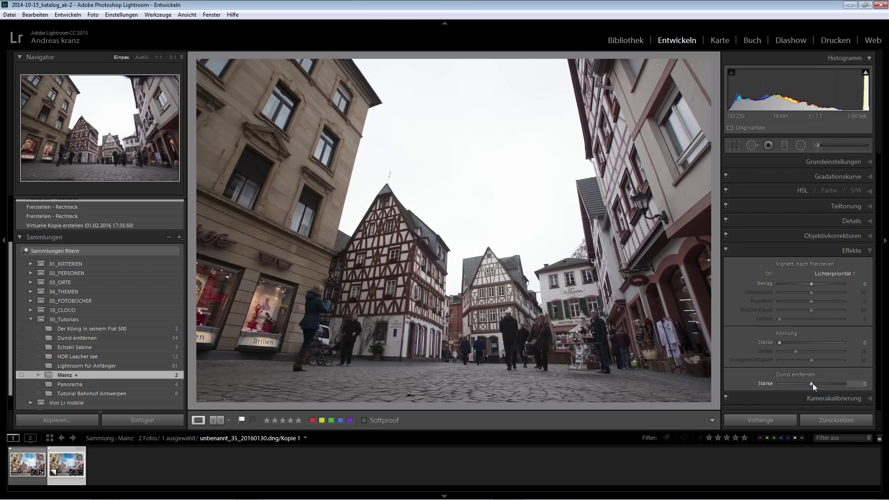
drag(834, 383, 844, 382)
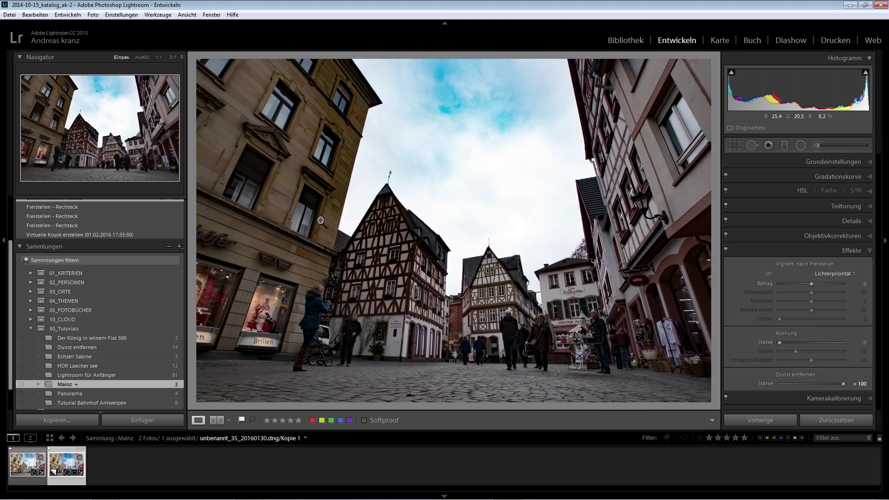
double_click(843, 382)
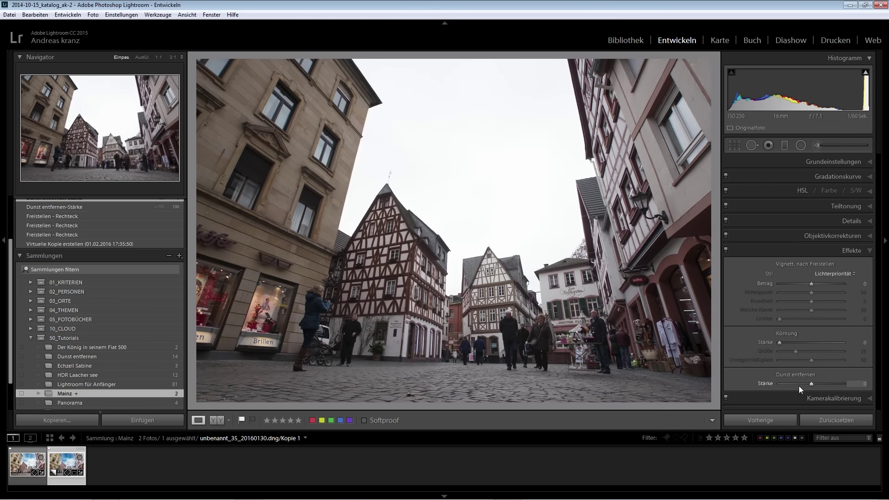
drag(812, 384, 815, 384)
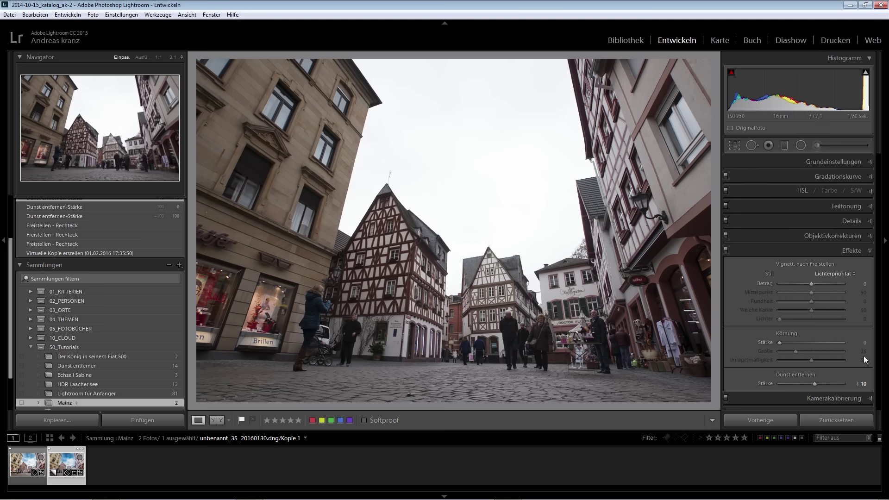
click(856, 398)
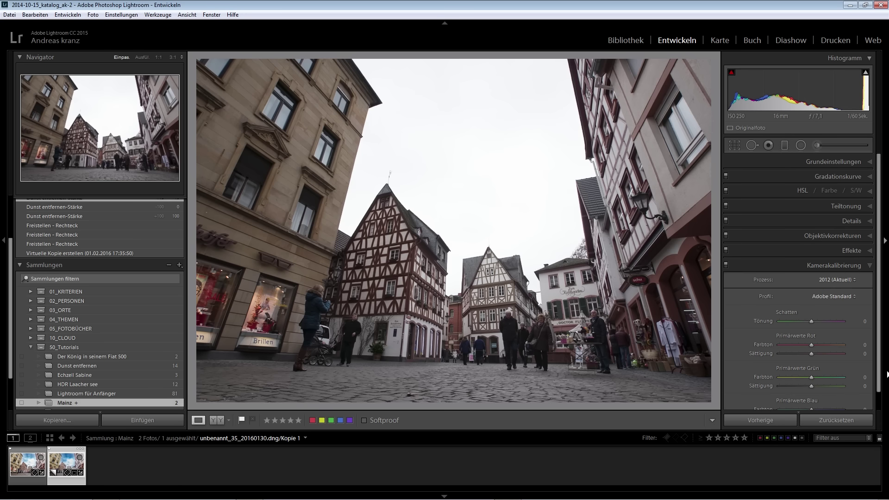
Step: Try Camera Neutral, then set the calibration profile to Camera Landscape
click(837, 297)
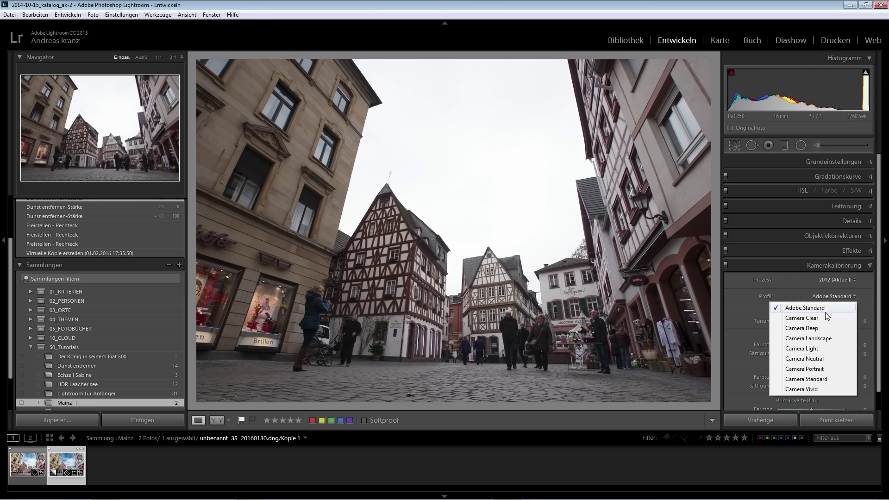
click(810, 358)
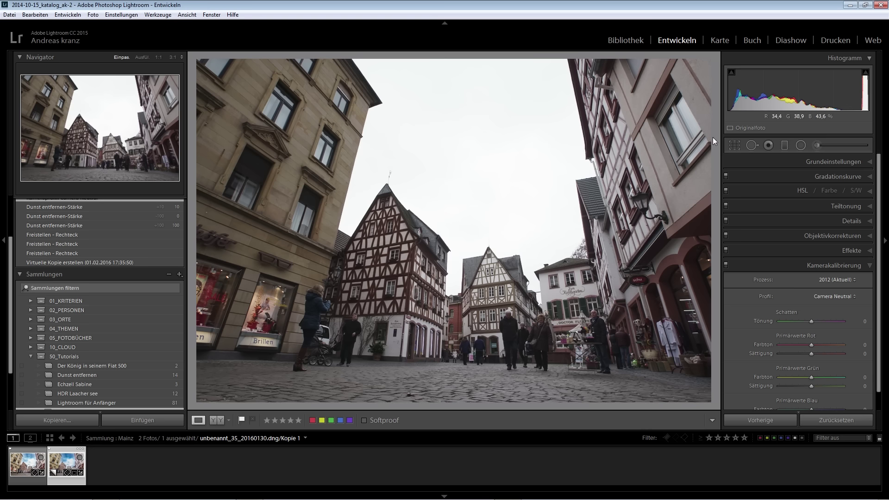
click(830, 296)
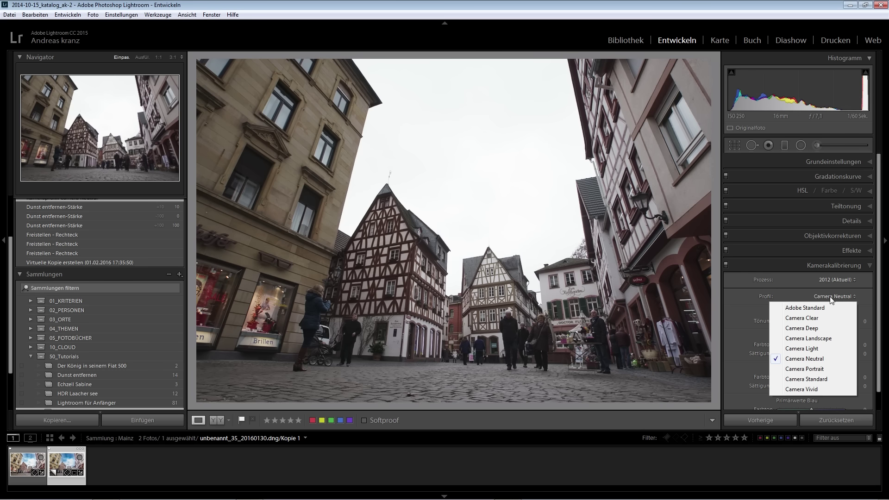
click(808, 338)
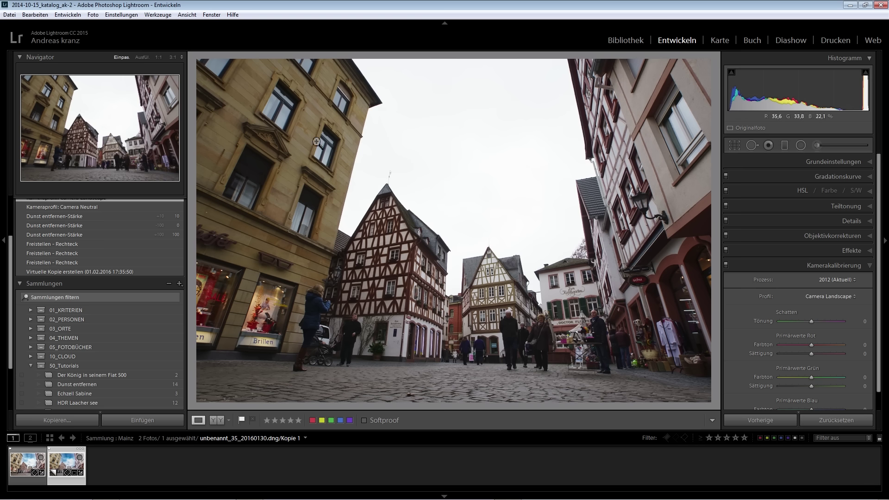
Step: In Grundeinstellungen set Temp 4826, Tiefen +77 and Lichter −71
click(867, 163)
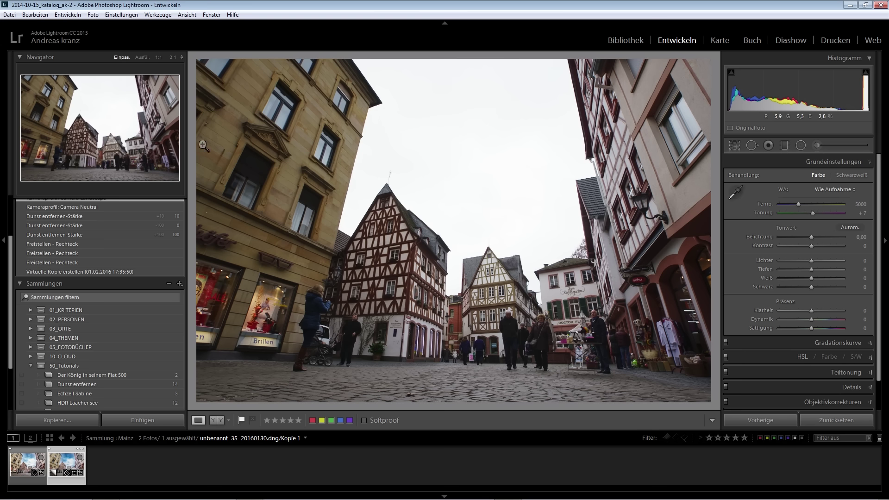
drag(799, 203, 797, 204)
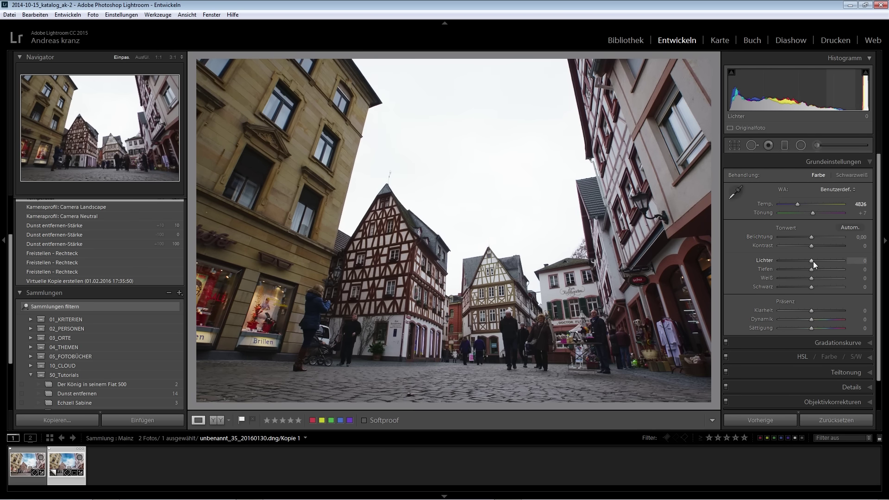
mouse_move(811, 270)
mouse_down()
mouse_move(846, 269)
mouse_move(784, 262)
mouse_up()
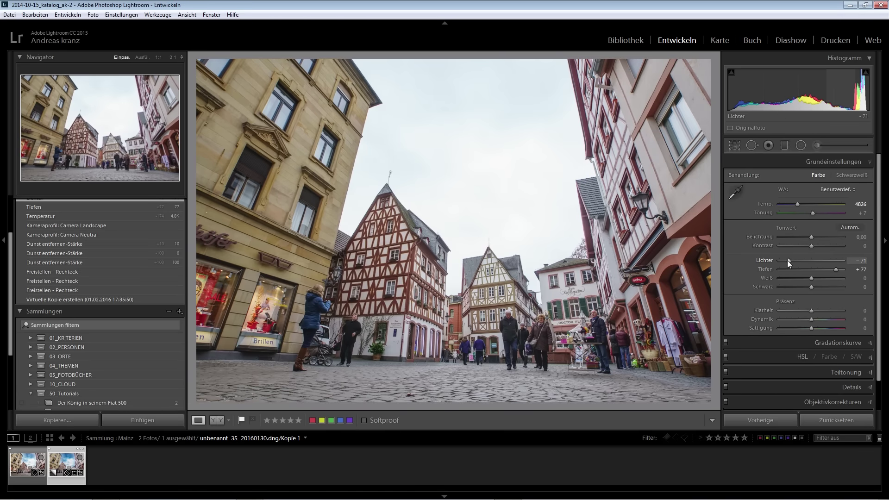
Step: Set highlights −81, whites +30, contrast +7, clarity +9 and vibrance +9
drag(787, 261, 784, 260)
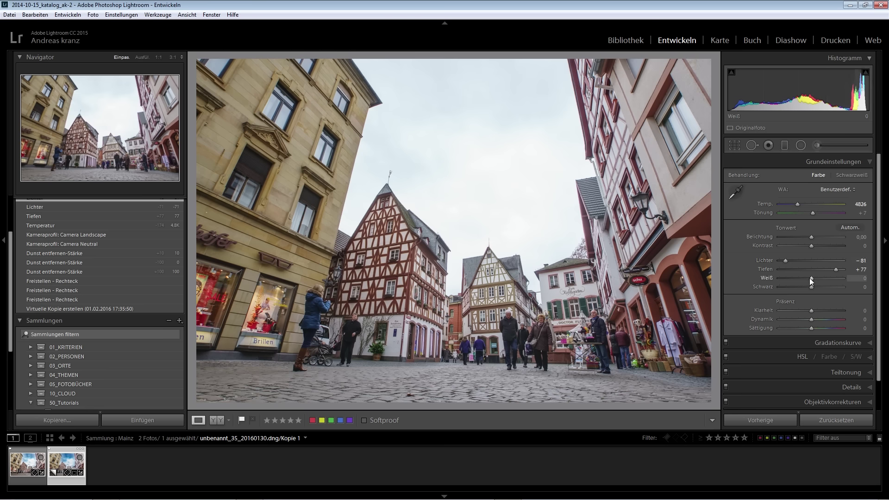
mouse_move(811, 279)
mouse_down()
mouse_move(821, 279)
mouse_move(804, 286)
mouse_up()
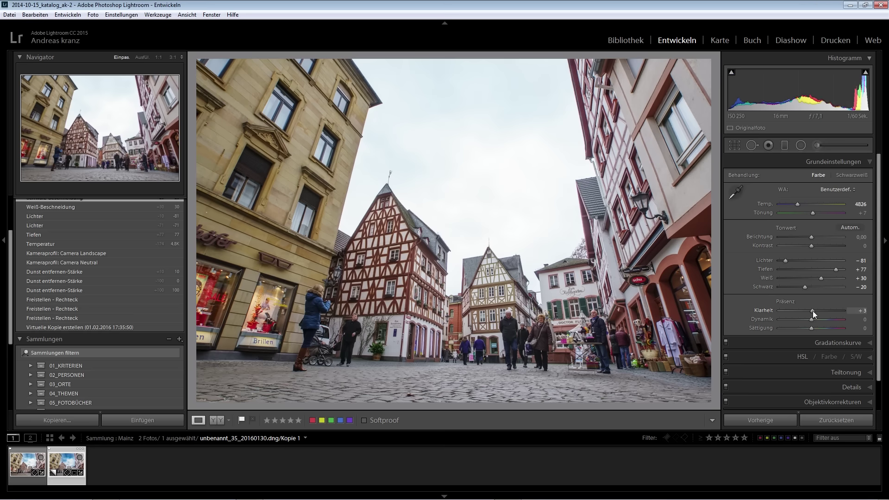
drag(813, 310, 814, 310)
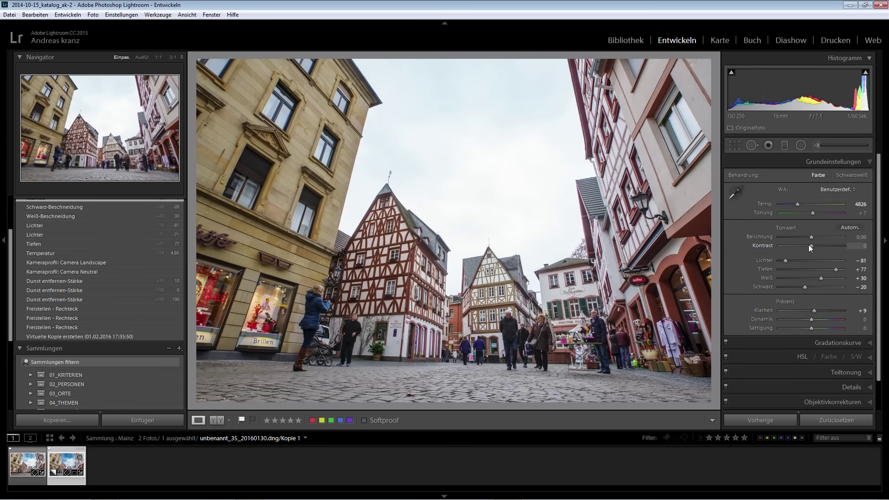
drag(811, 249, 814, 250)
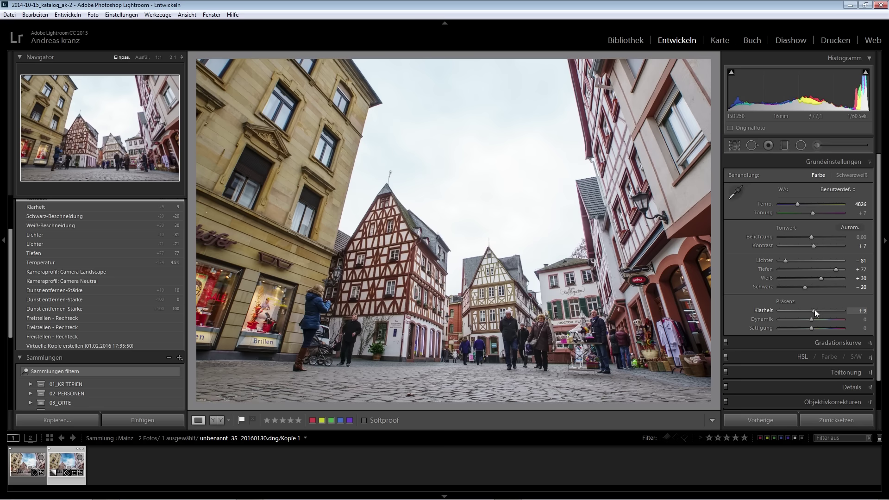
drag(814, 311, 814, 313)
mouse_move(812, 320)
mouse_down()
mouse_move(802, 328)
mouse_move(810, 327)
mouse_up()
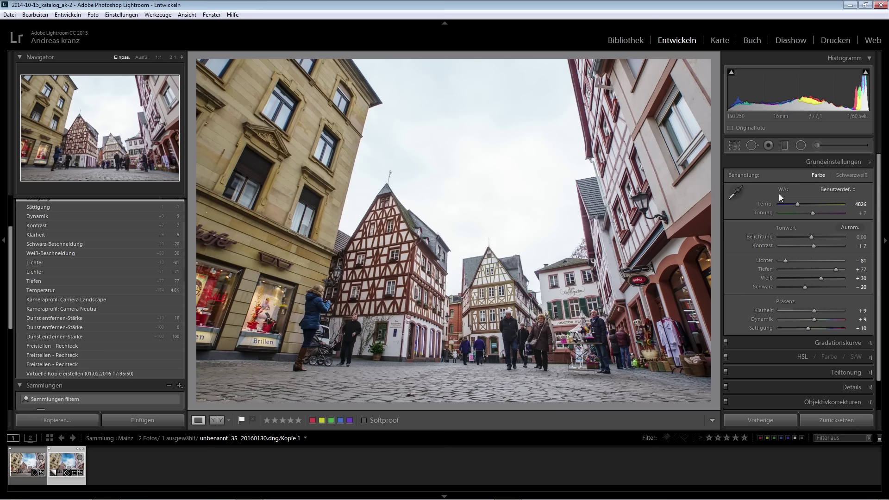
Step: Create an Adjustment Brush with dehaze 90 and paint the sky beside the left building
click(817, 144)
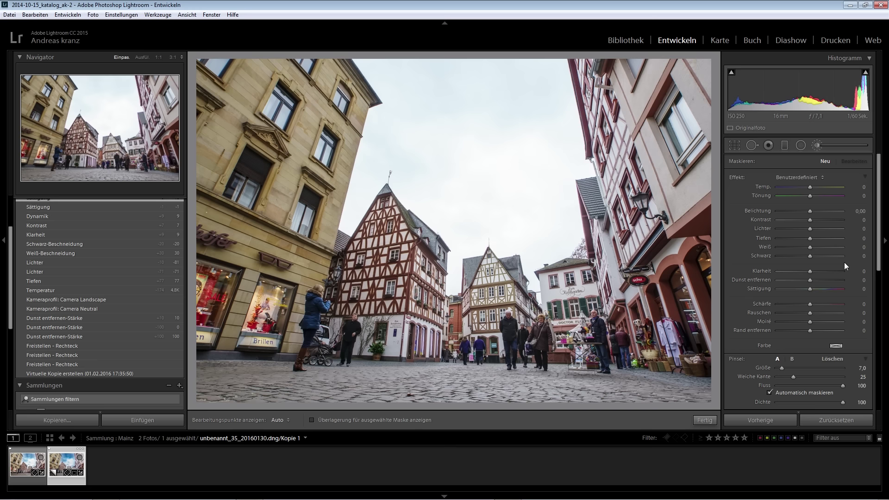
key(alt)
drag(809, 279, 838, 280)
key(h)
mouse_move(359, 62)
mouse_down()
mouse_move(373, 110)
mouse_move(353, 194)
mouse_up()
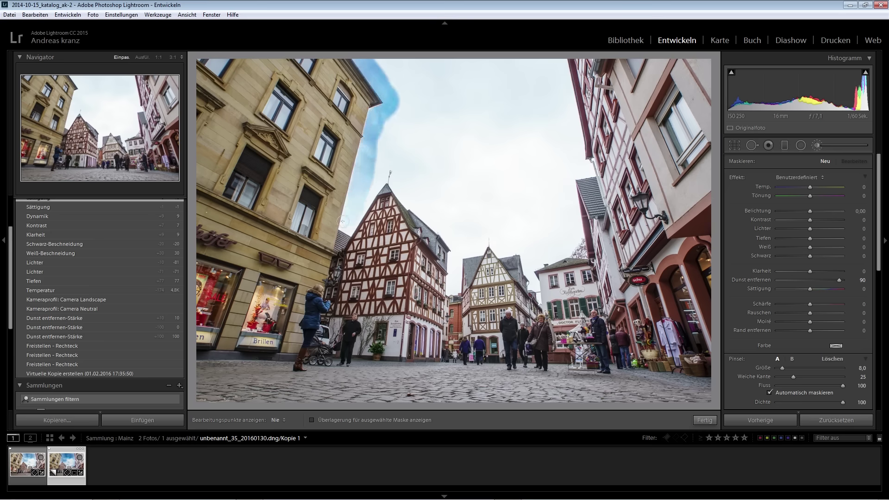
Step: Brush dehaze around the church spire and central gable sky, undoing the last stroke
mouse_move(356, 202)
mouse_down()
mouse_move(393, 183)
mouse_move(447, 231)
mouse_move(544, 251)
mouse_move(572, 242)
mouse_move(579, 161)
mouse_move(565, 107)
mouse_up()
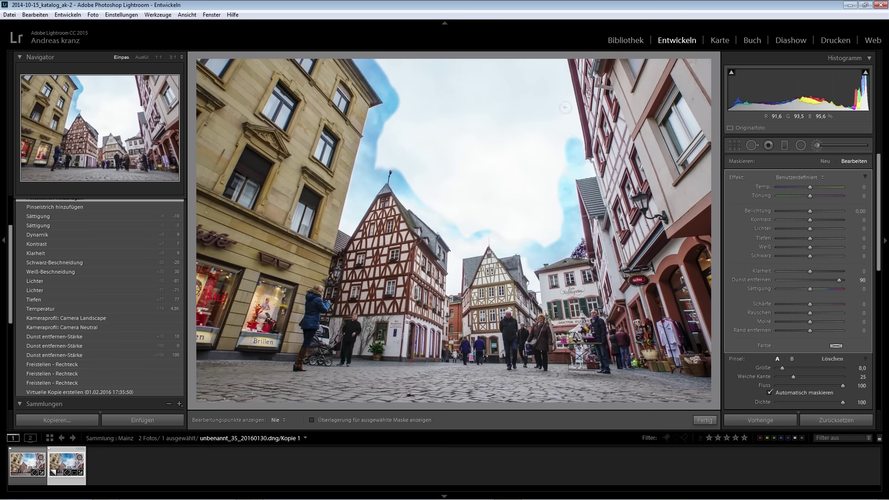
drag(558, 70, 540, 48)
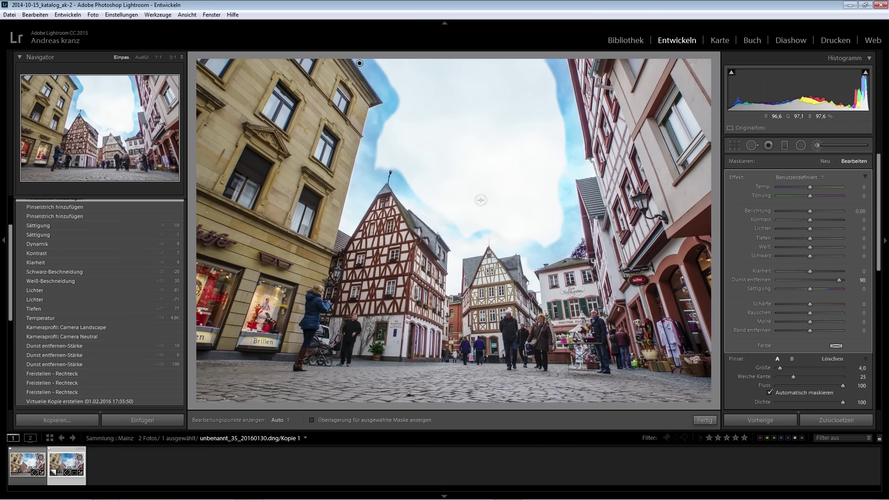
scroll(458, 254, up, 1)
key(h)
mouse_move(452, 287)
mouse_down()
mouse_move(535, 260)
mouse_move(539, 300)
mouse_up()
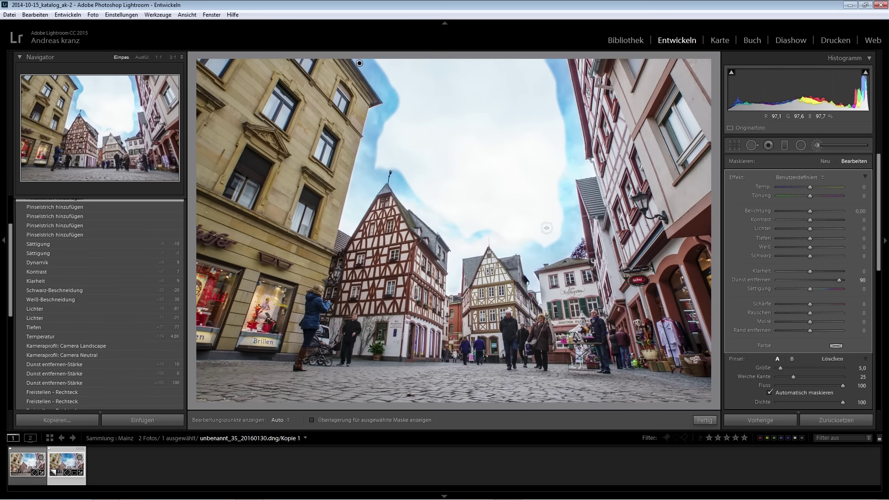
key(ctrl+z)
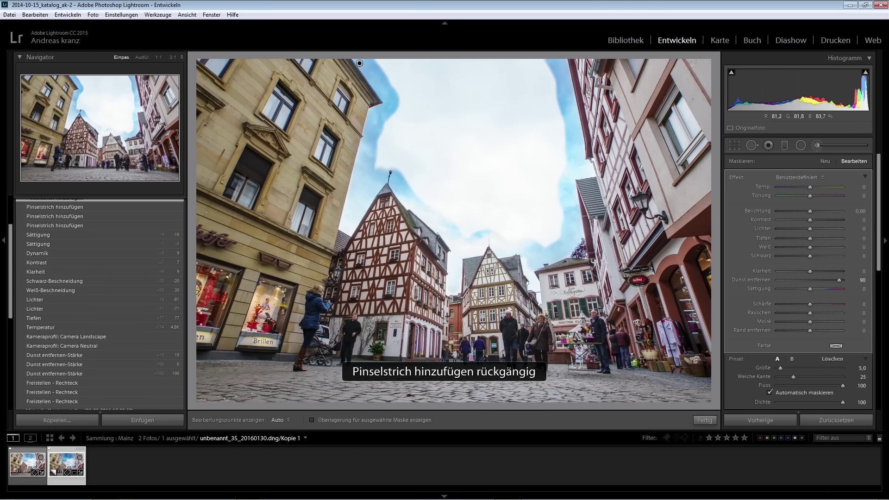
key(z)
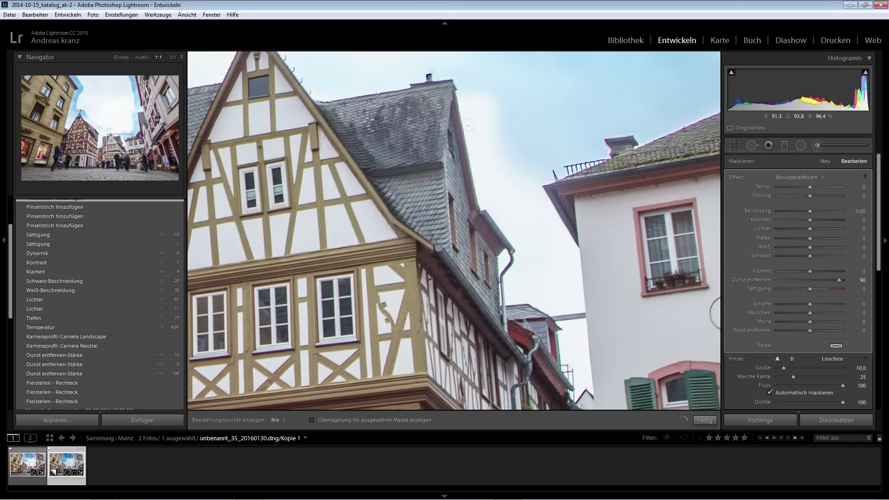
Step: At 1:1, brush the mask along the right roof edges and the white streak
mouse_move(484, 95)
mouse_down()
mouse_move(502, 207)
mouse_move(531, 288)
mouse_move(563, 290)
mouse_move(521, 173)
mouse_up()
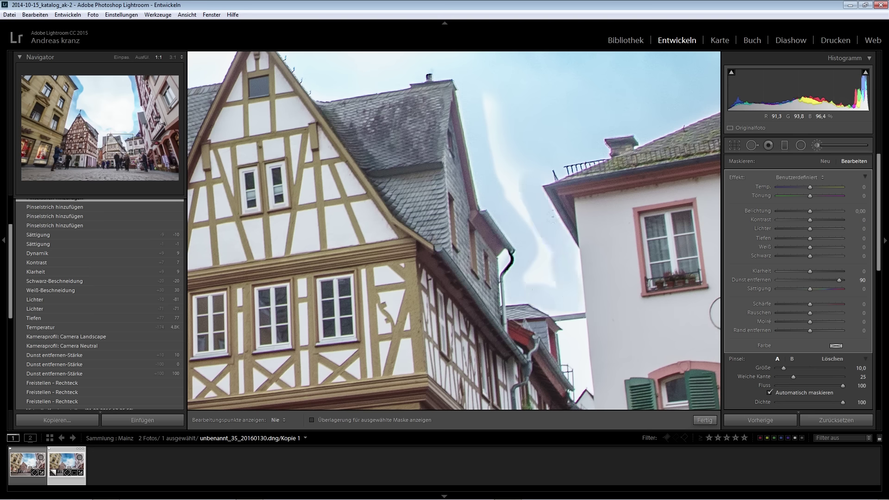
drag(553, 216, 564, 256)
mouse_move(562, 290)
mouse_down()
mouse_move(531, 270)
mouse_move(527, 225)
mouse_move(503, 181)
mouse_up()
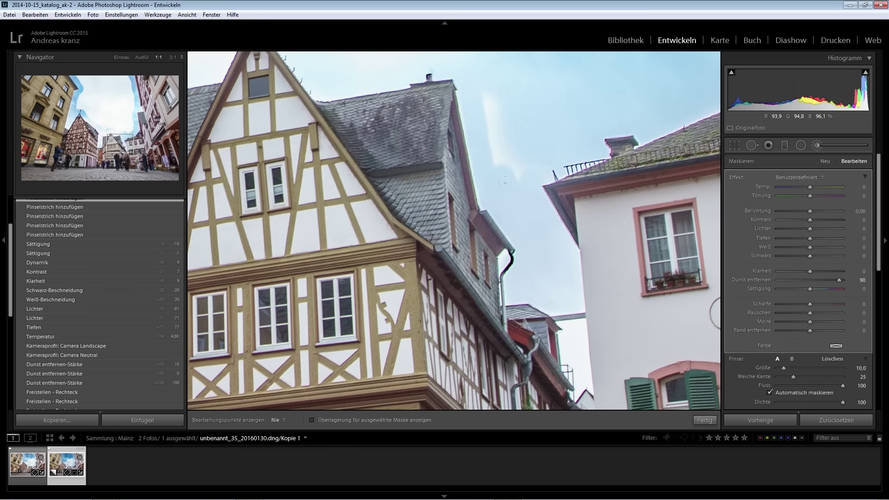
drag(485, 88, 486, 146)
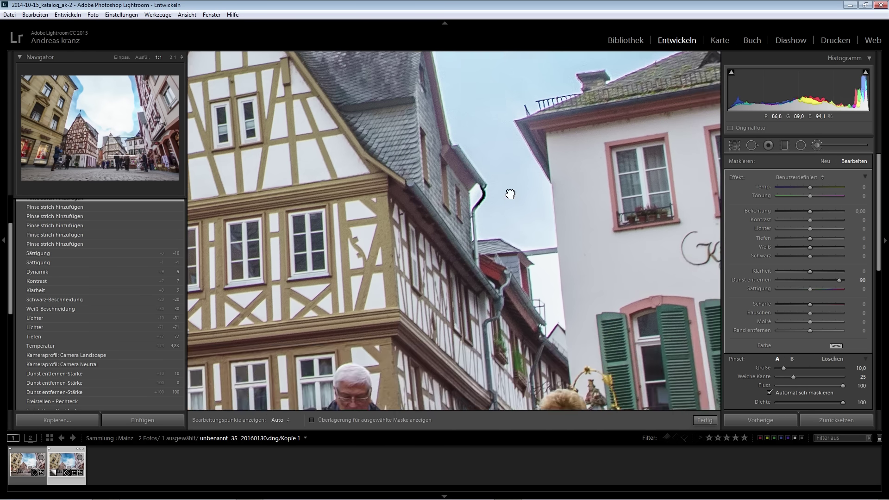
drag(507, 192, 486, 149)
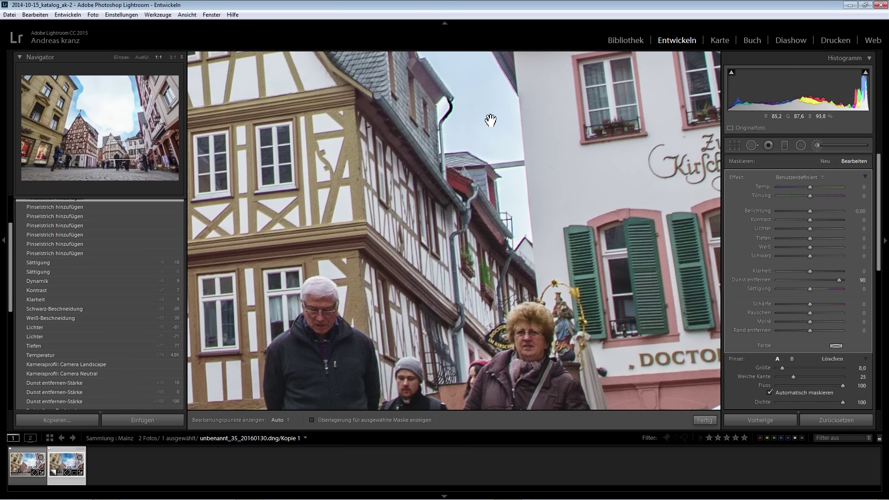
drag(487, 117, 510, 304)
drag(568, 104, 454, 241)
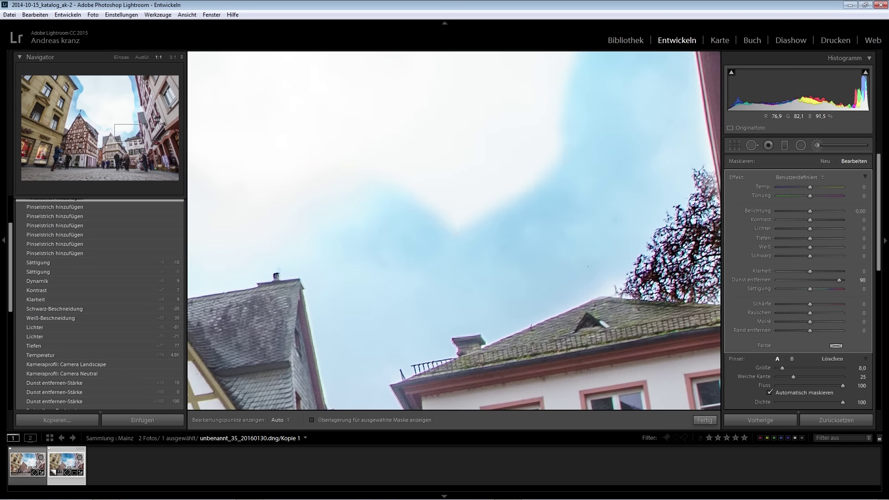
drag(571, 256, 457, 224)
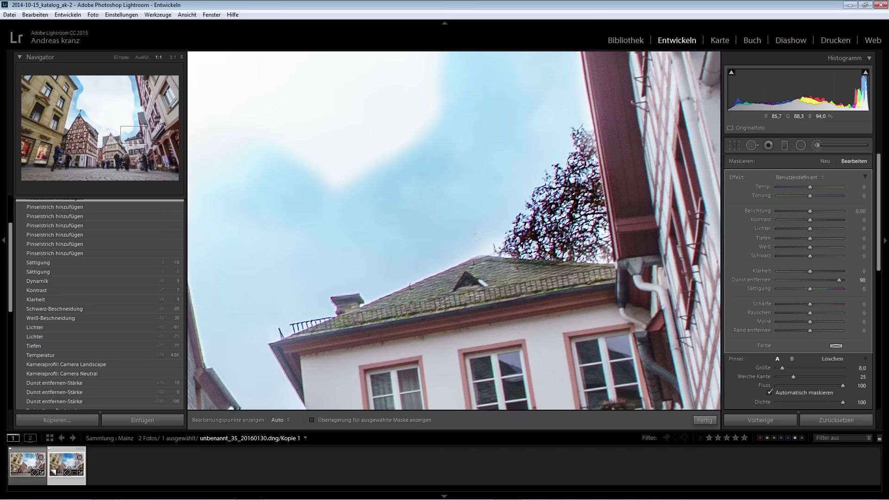
key(h)
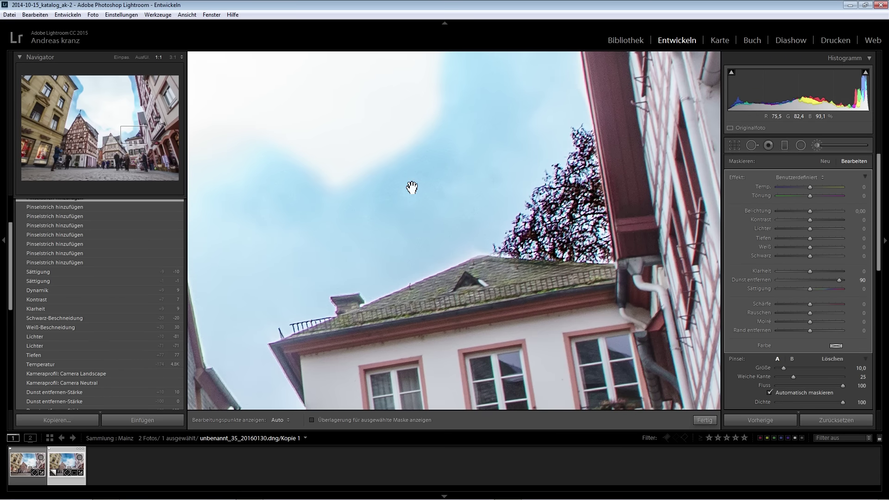
key(z)
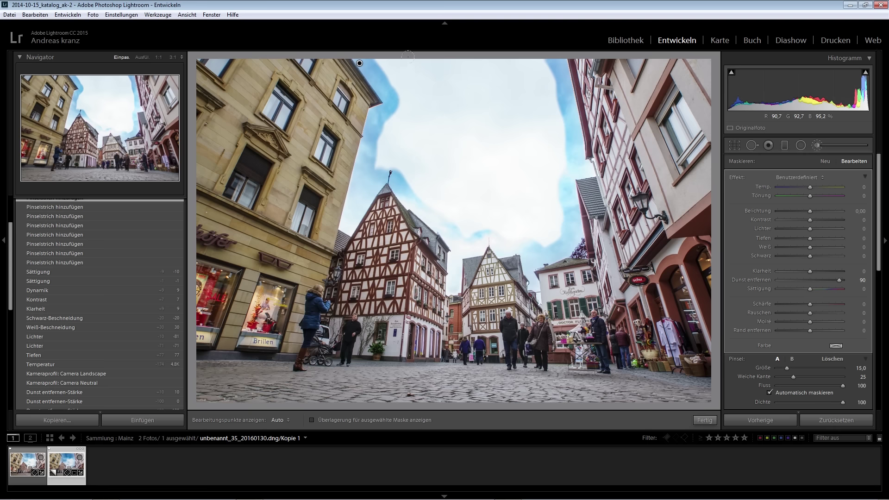
Step: With Auto Mask off, brush the remaining sky and the gap between blue areas
key(h)
mouse_move(399, 65)
mouse_down()
mouse_move(369, 137)
mouse_move(456, 209)
mouse_move(535, 214)
mouse_move(555, 139)
mouse_move(516, 59)
mouse_up()
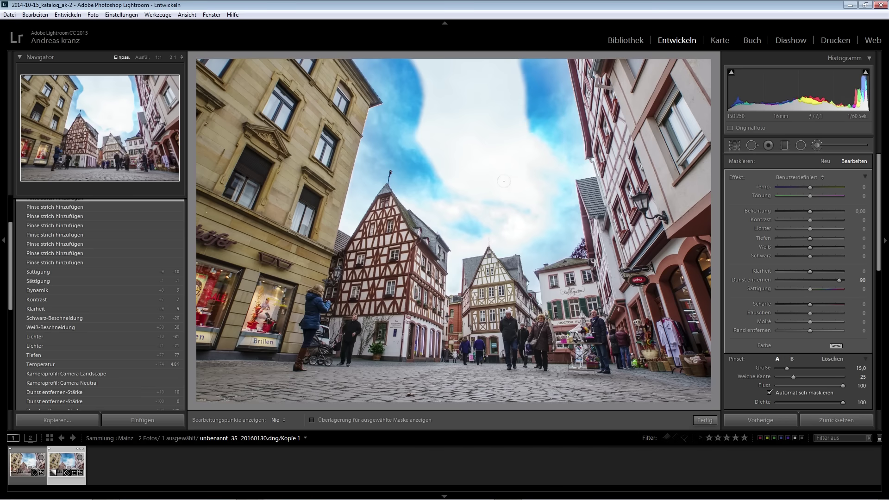
drag(503, 181, 490, 195)
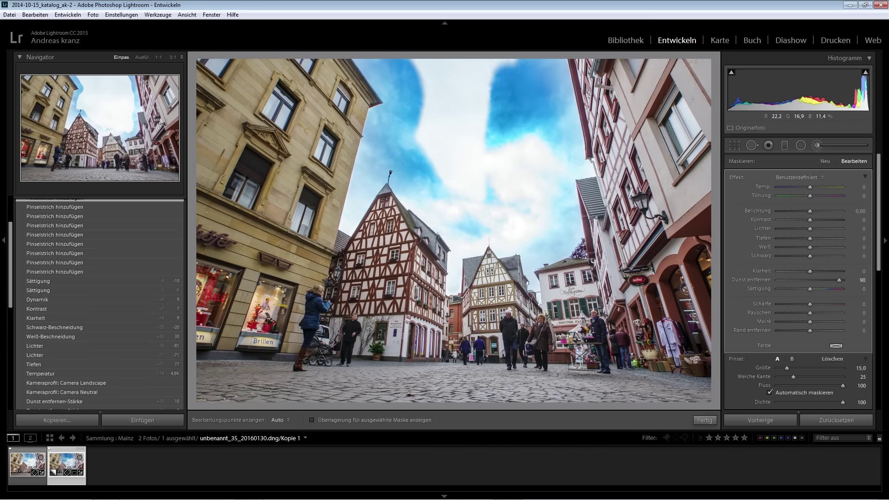
click(769, 393)
key(h)
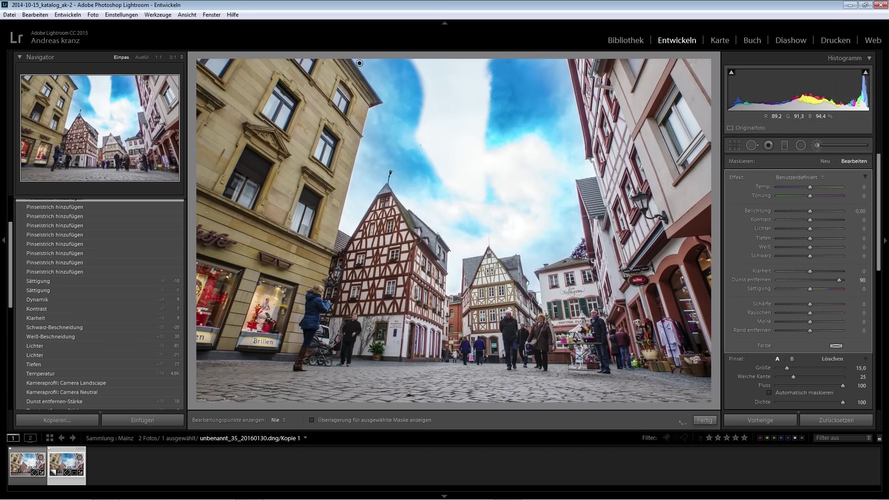
drag(411, 55, 458, 180)
drag(441, 137, 463, 62)
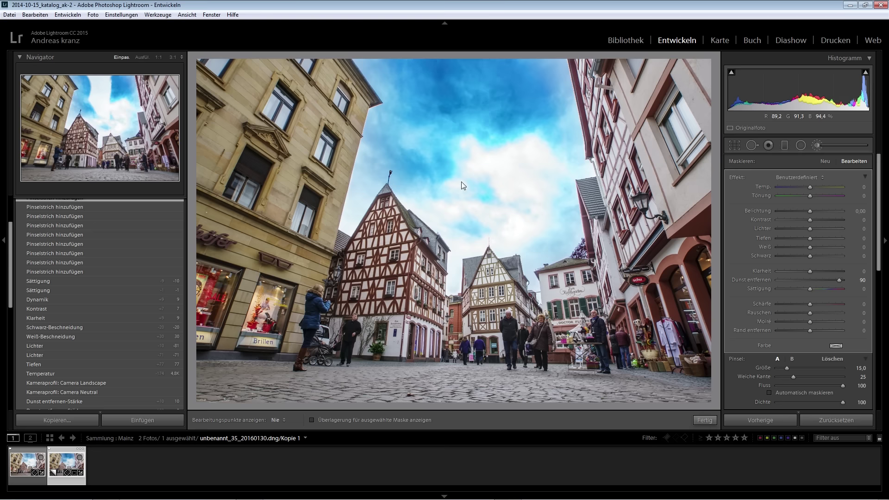
scroll(461, 182, down, 3)
drag(461, 182, 458, 183)
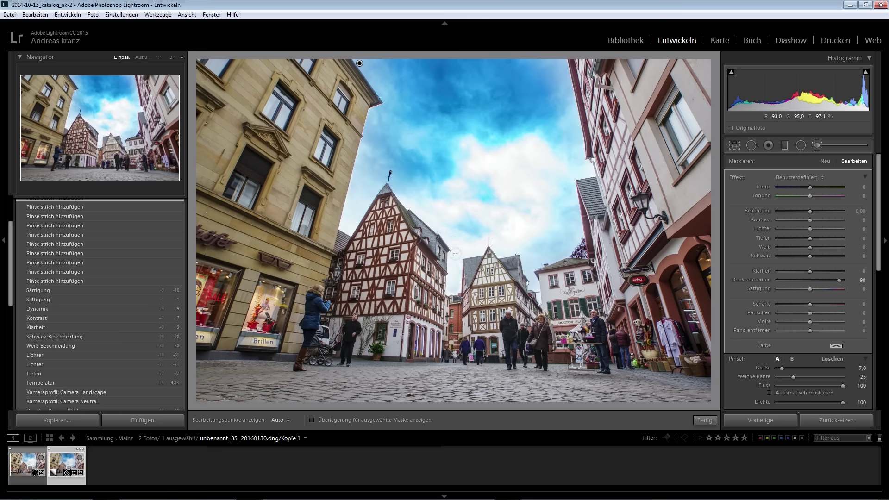
scroll(450, 248, down, 1)
key(ctrl+z)
Step: Lower the sky brush to dehaze 54, clarity 63, whites +4 and blacks −20
mouse_move(835, 279)
mouse_down()
mouse_move(815, 272)
mouse_move(835, 273)
mouse_up()
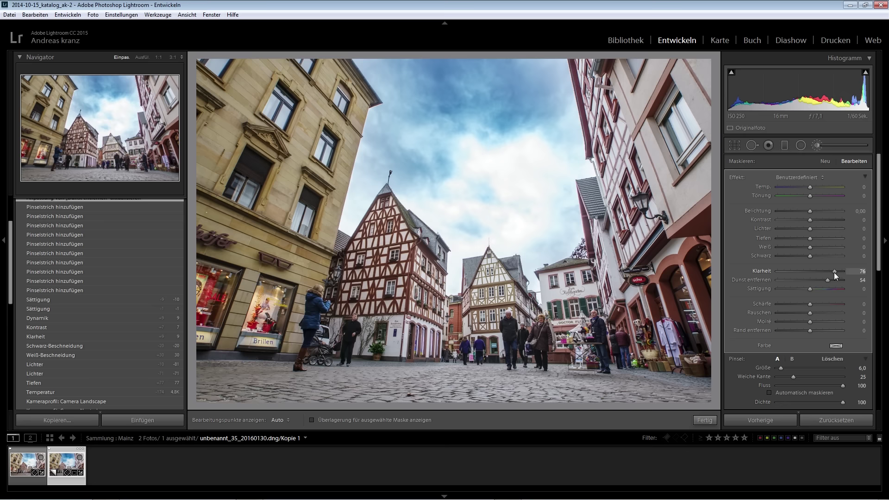
mouse_move(831, 271)
mouse_down()
mouse_move(803, 249)
mouse_move(813, 249)
mouse_move(804, 256)
mouse_up()
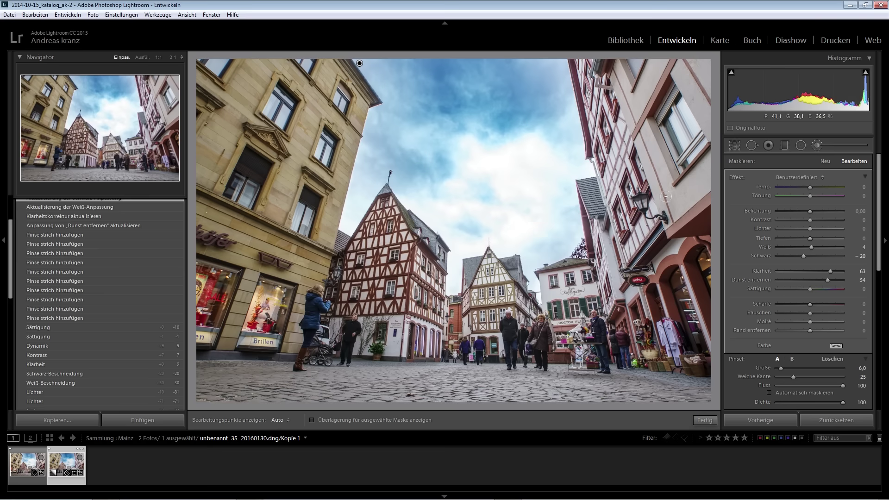
Step: Finish the brush adjustments and inspect the roof edge by the left building at 1:1
click(705, 420)
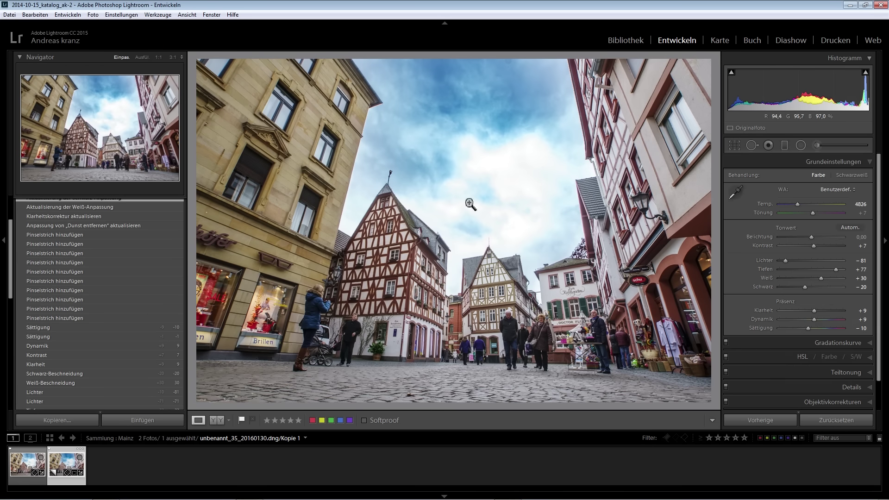
click(373, 120)
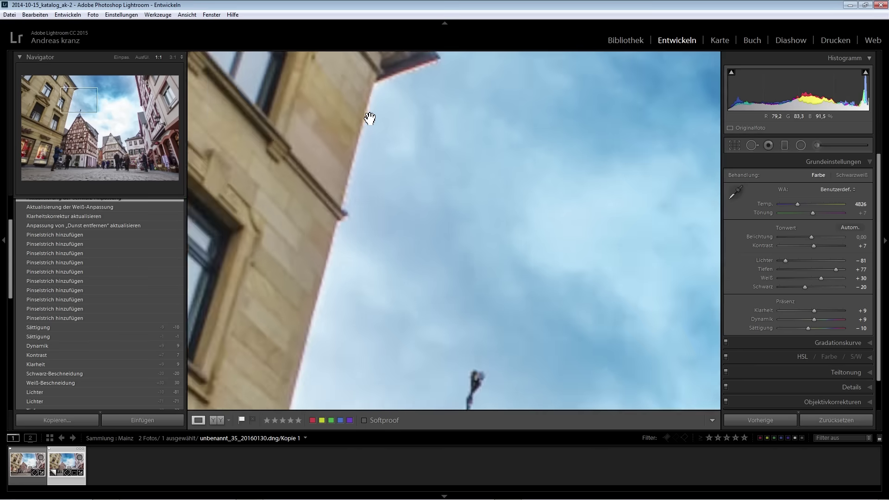
drag(347, 102, 386, 214)
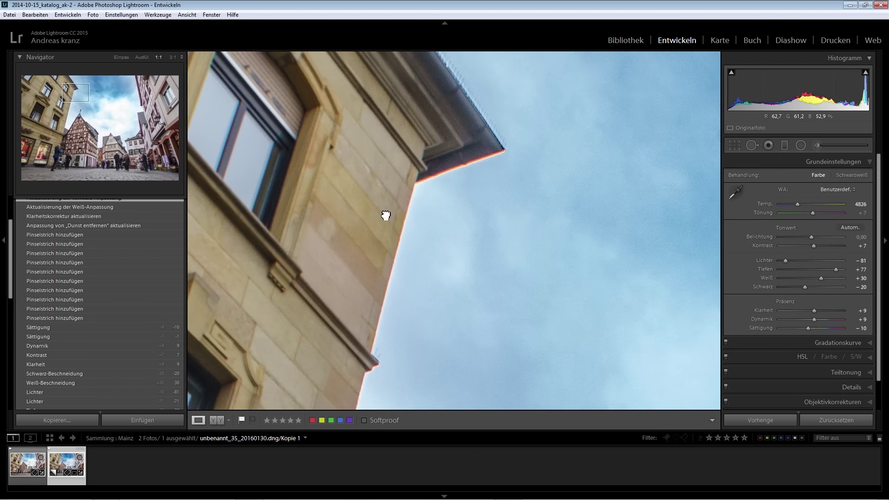
drag(409, 317, 434, 295)
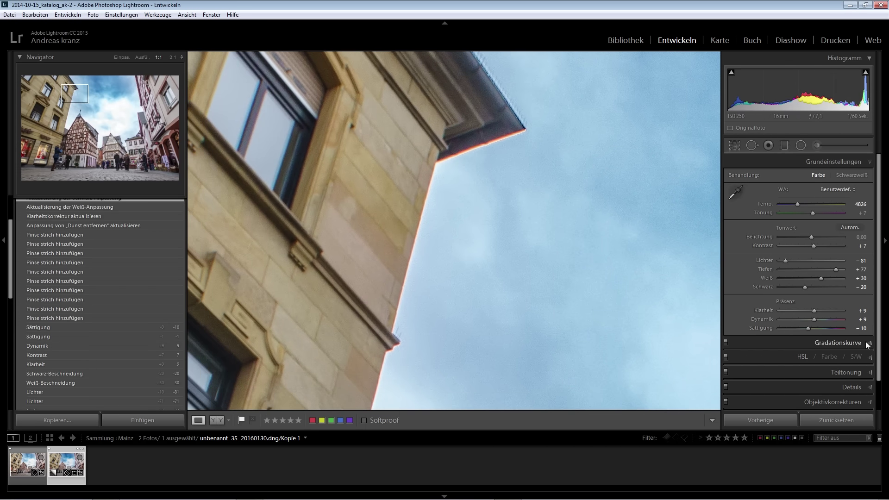
scroll(874, 376, down, 1)
Step: Enable Remove Chromatic Aberration and apply the Canon EF 16-35mm f/2.8 L II USM profile
click(870, 370)
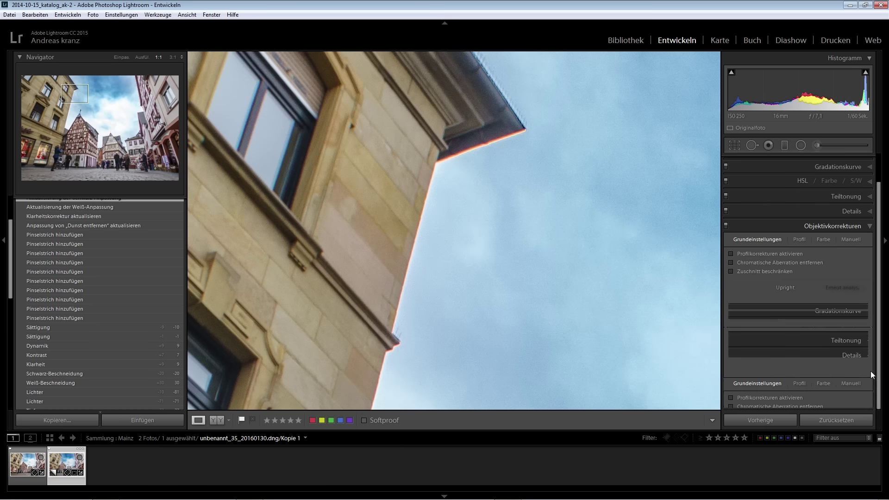
click(731, 262)
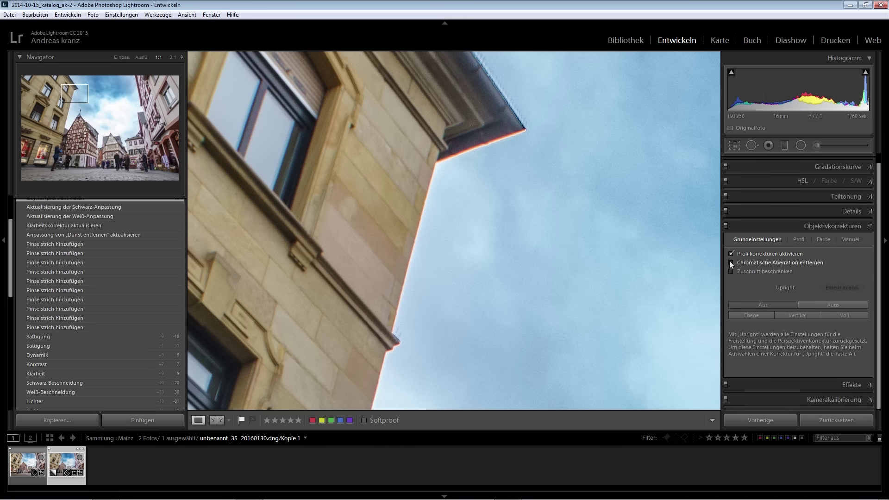
click(798, 237)
click(794, 289)
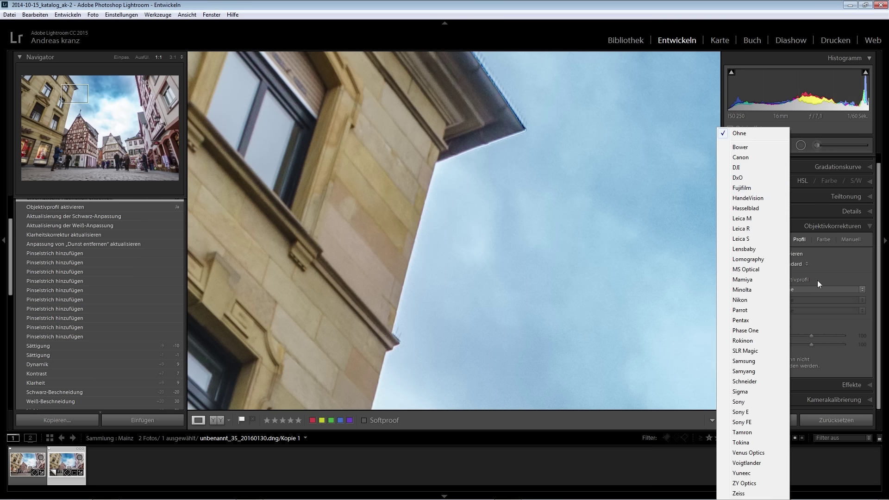
click(759, 158)
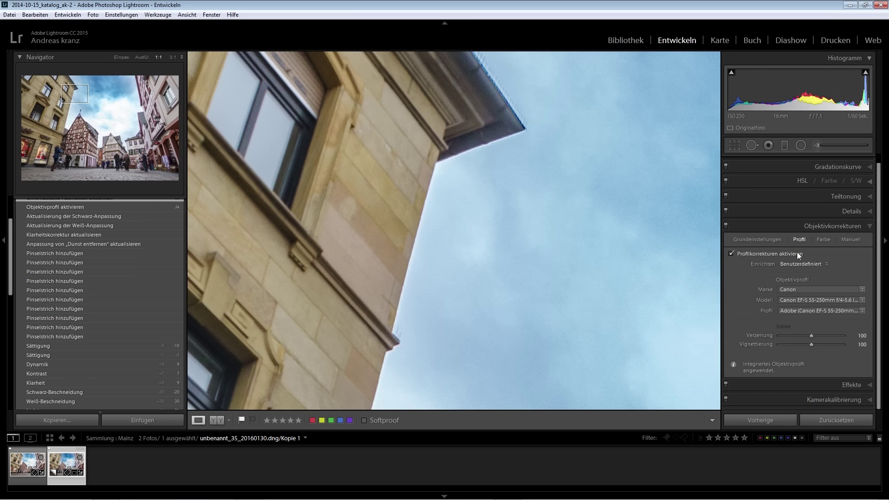
click(799, 299)
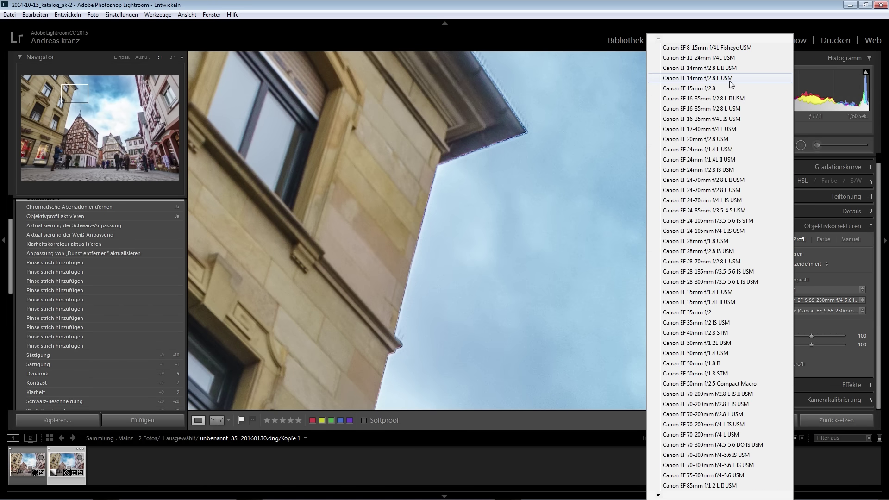
click(716, 99)
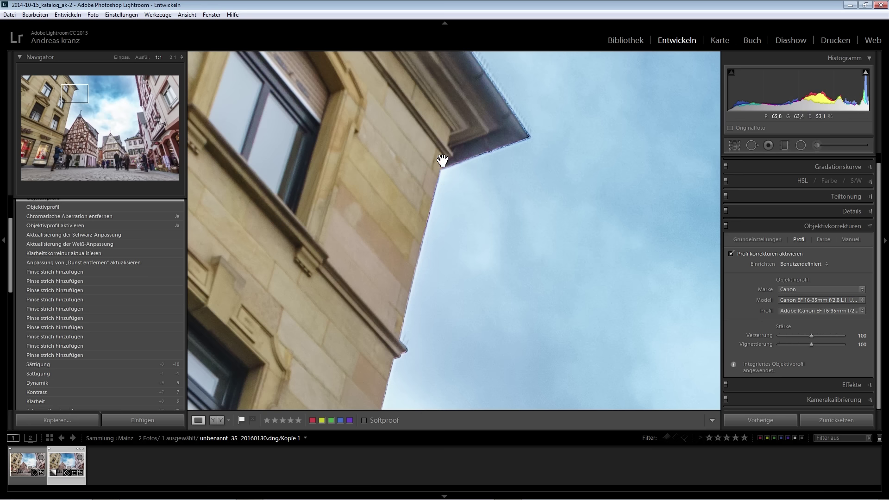
click(535, 258)
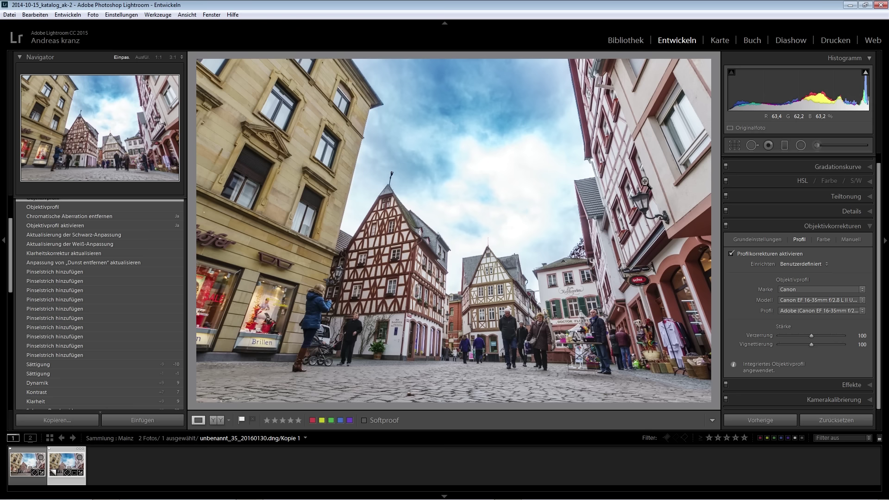
key(shift)
key(backslash)
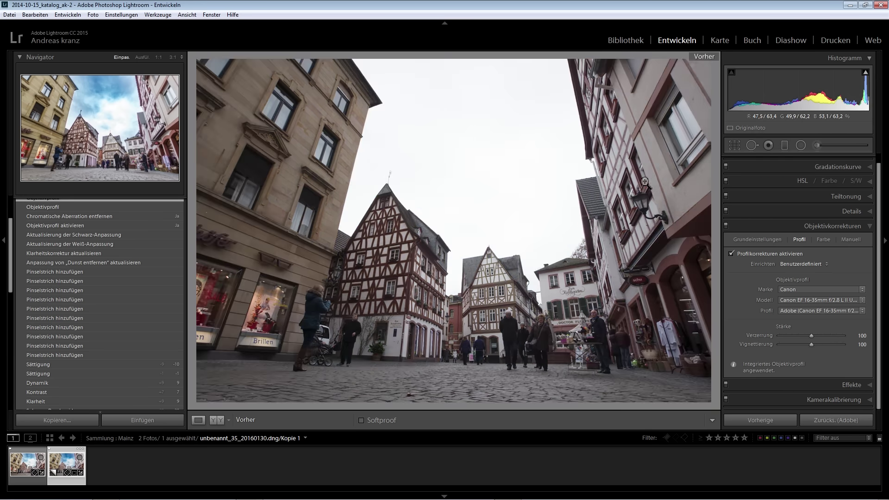
key(backslash)
key(backslash)
key(backslash)
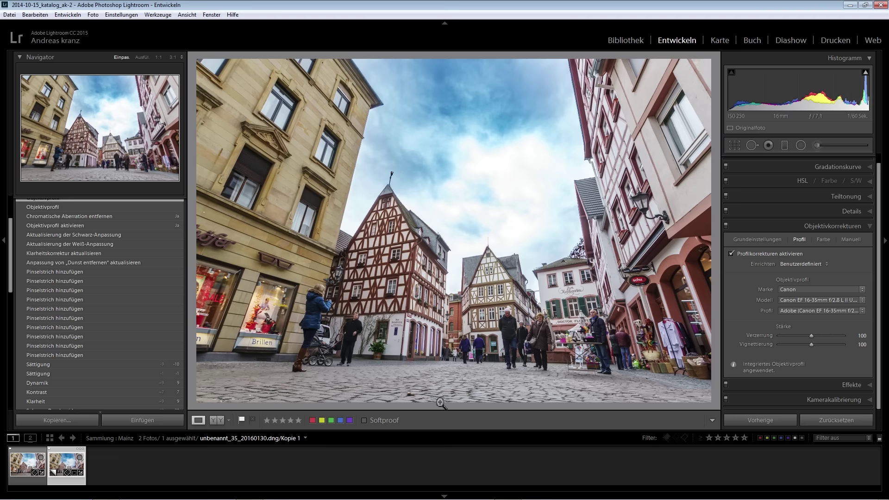
Step: Place a graduated filter across the lower street over the cobblestones
click(784, 143)
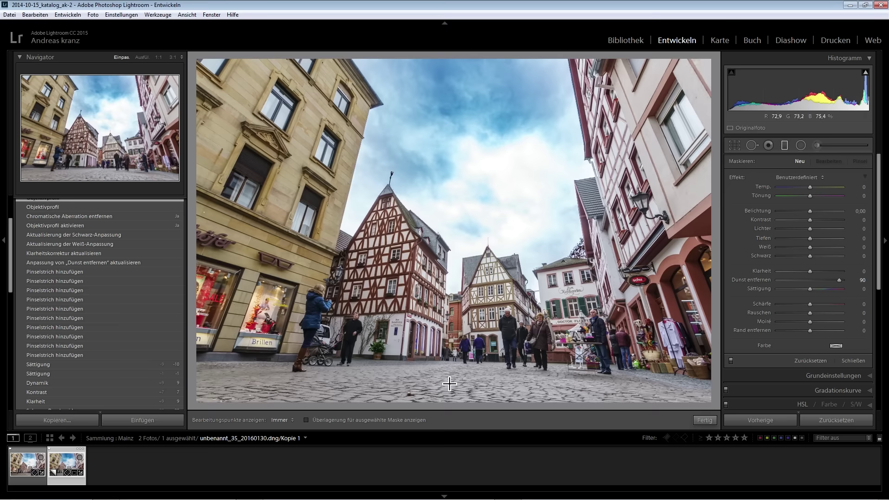
drag(447, 375, 447, 348)
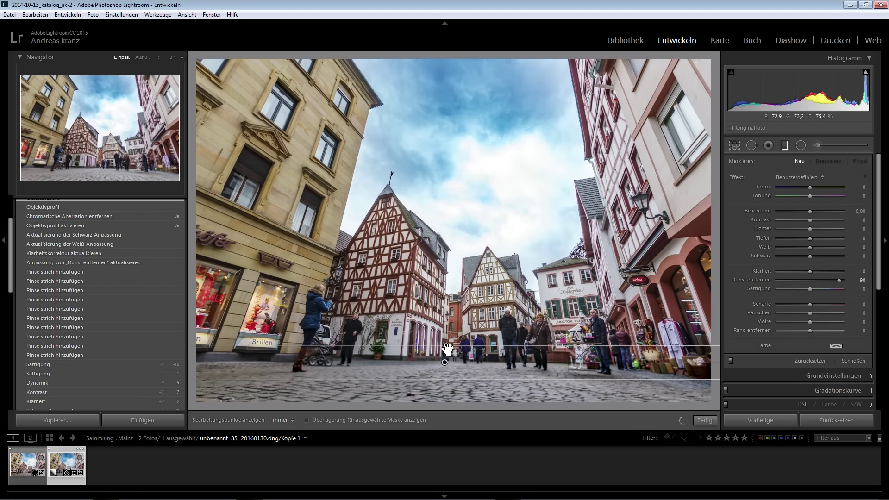
drag(447, 348, 447, 348)
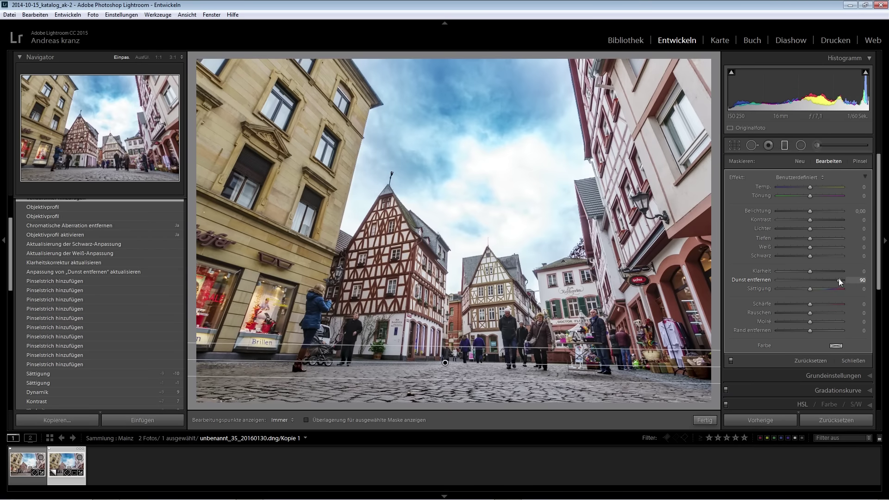
Step: Give the filter dehaze 94, clarity 24, temperature −3 and a hue-57, saturation-11 tint
mouse_move(838, 279)
mouse_down()
mouse_move(811, 282)
mouse_move(839, 282)
mouse_up()
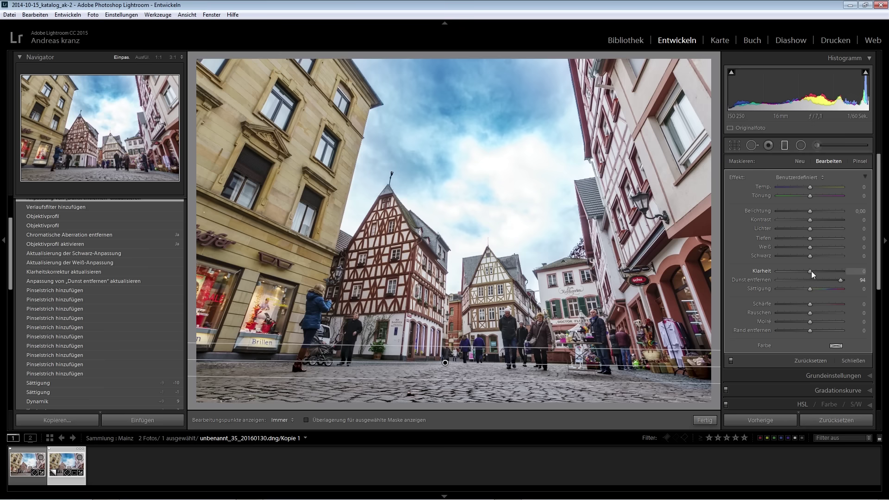
drag(821, 272, 827, 272)
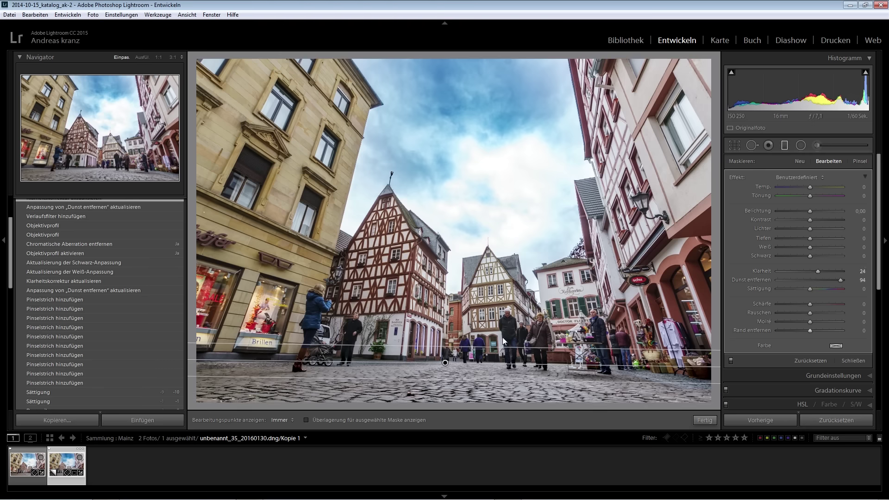
click(809, 187)
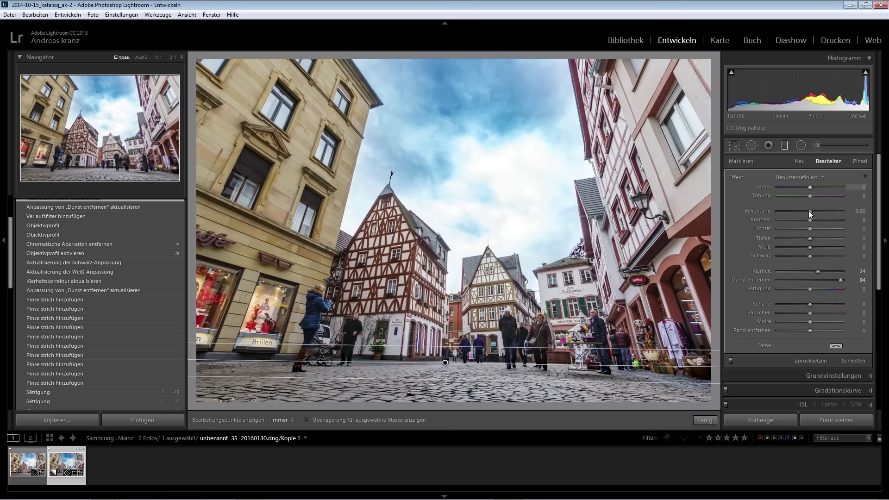
click(836, 345)
click(693, 385)
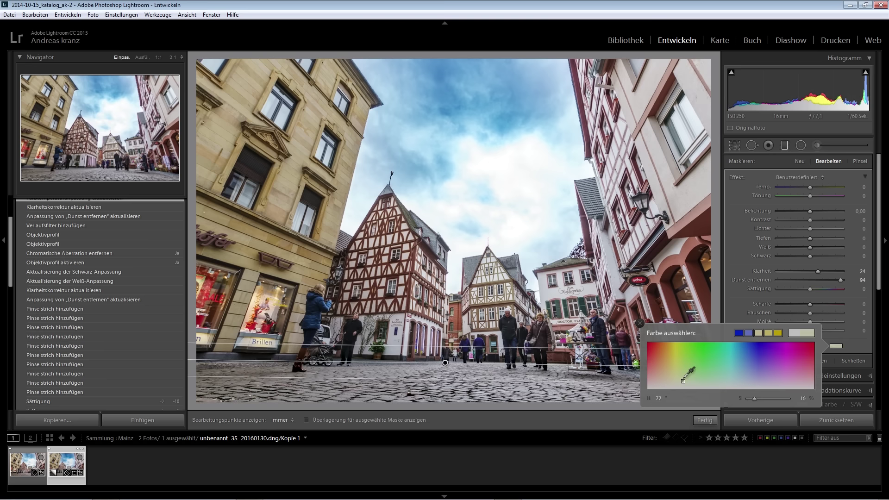
drag(693, 384, 673, 383)
click(857, 341)
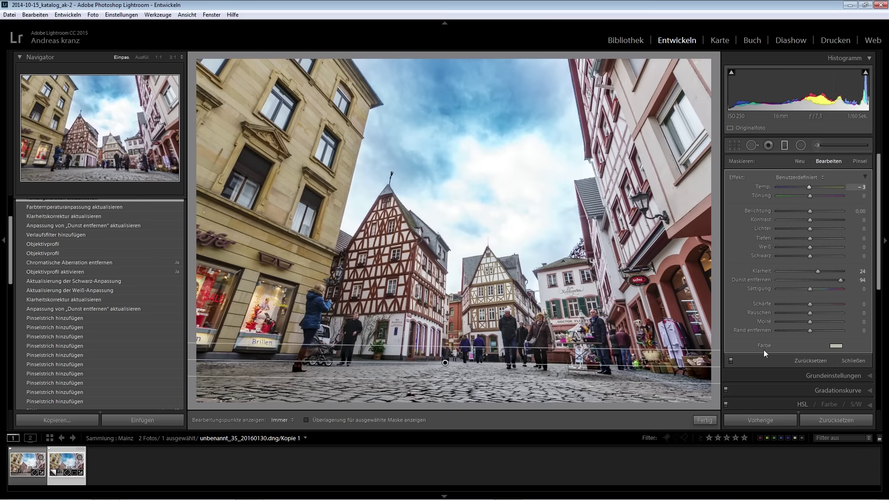
Step: Draw an inverted radial filter around the central gable with exposure −0.40 and clarity 27
click(705, 420)
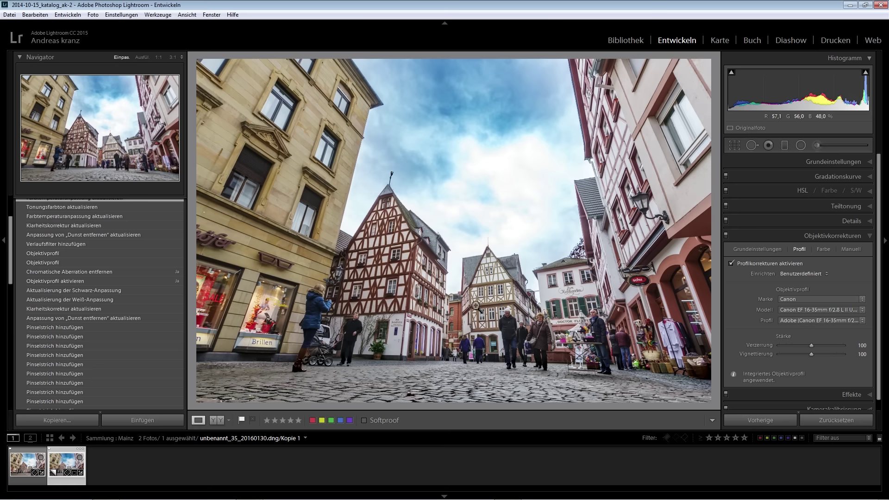
click(800, 145)
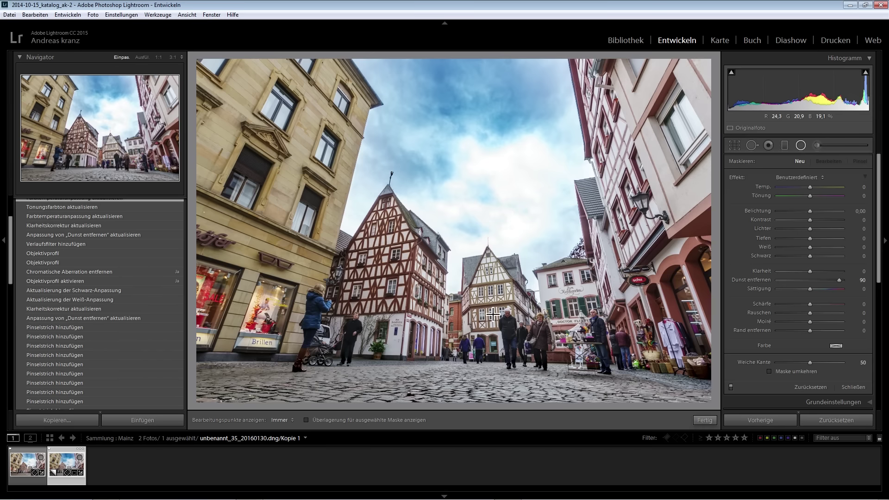
mouse_move(491, 304)
mouse_down()
mouse_move(509, 365)
mouse_move(526, 368)
mouse_up()
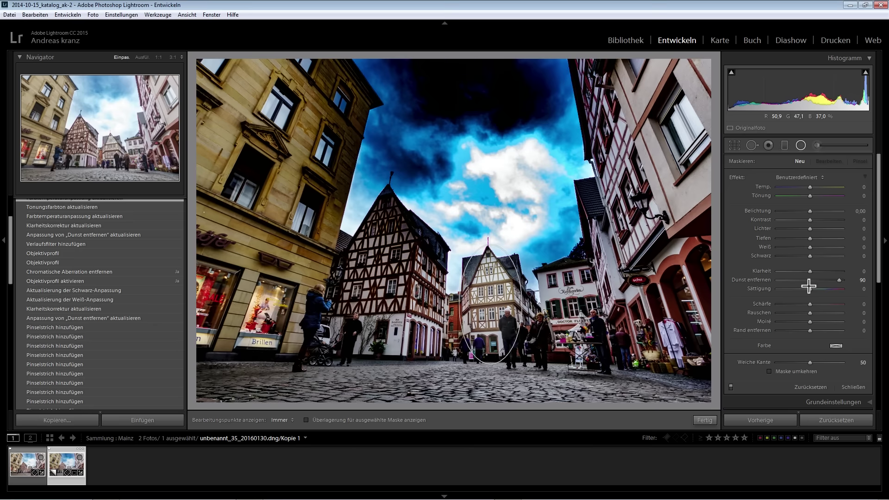
drag(526, 367, 526, 367)
click(749, 179)
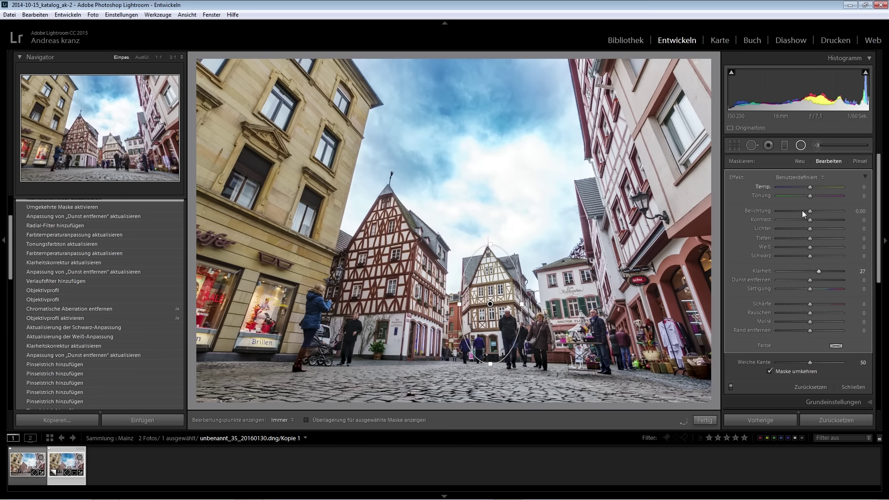
drag(809, 210, 807, 210)
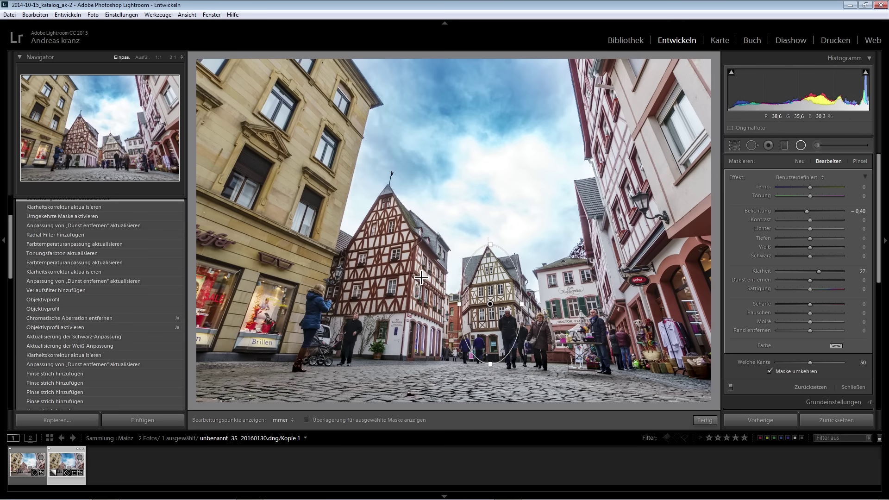
click(709, 421)
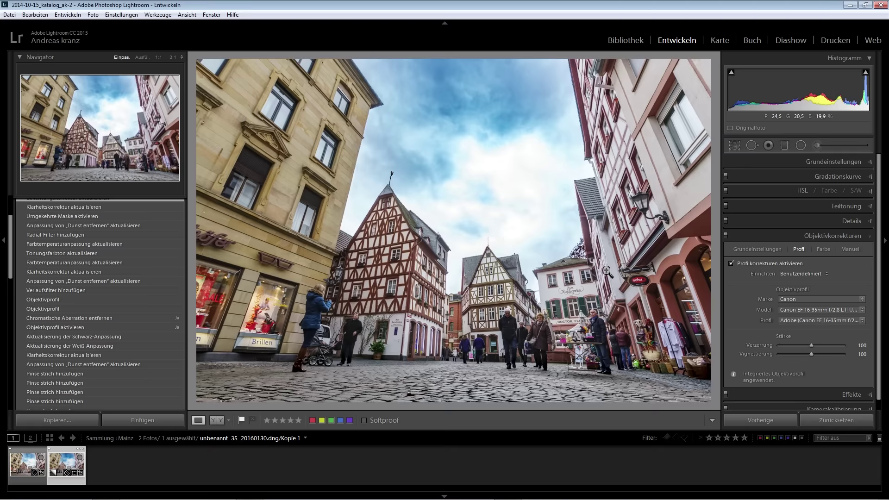
Step: Reset the adjustment brush, add clarity, paint over the building and raise saturation there
click(816, 142)
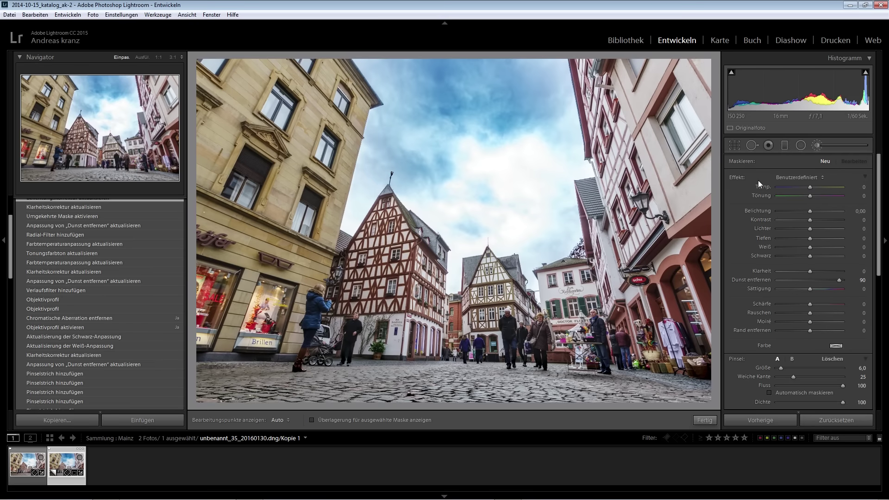
double_click(739, 177)
drag(814, 271, 815, 270)
scroll(359, 63, up, 3)
scroll(359, 63, up, 2)
shift+scroll(359, 63, up, 5)
key(h)
click(520, 384)
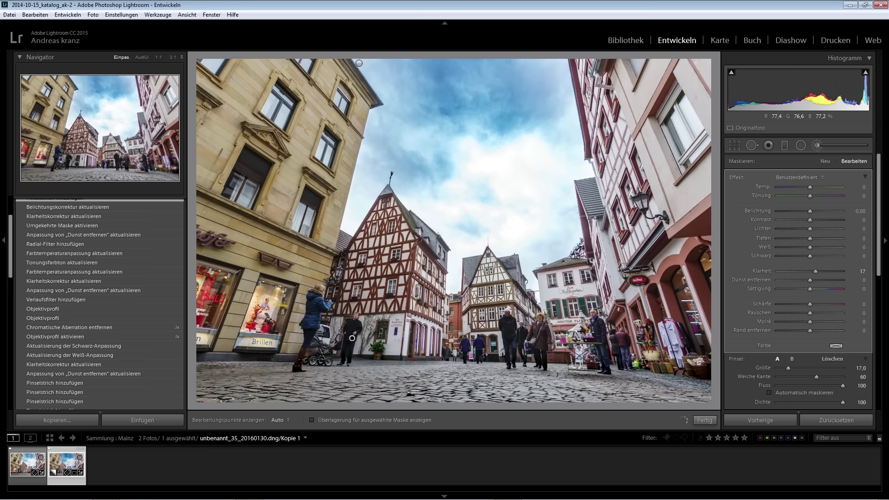
drag(461, 307, 534, 343)
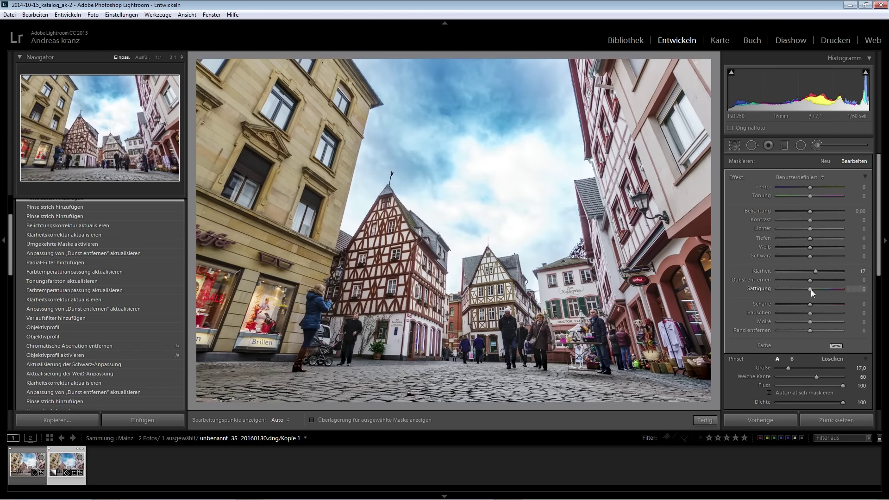
drag(811, 290, 815, 290)
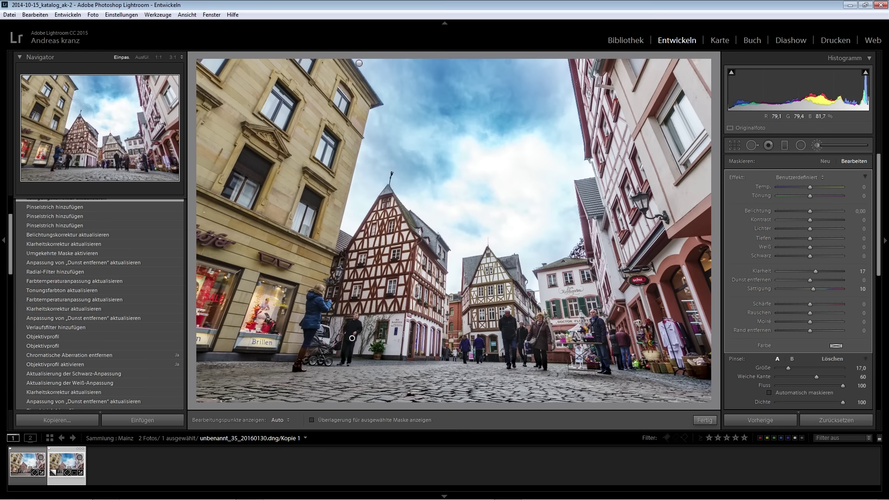
Step: Paint a second brush stroke near the top of the buildings with temperature +3
click(825, 161)
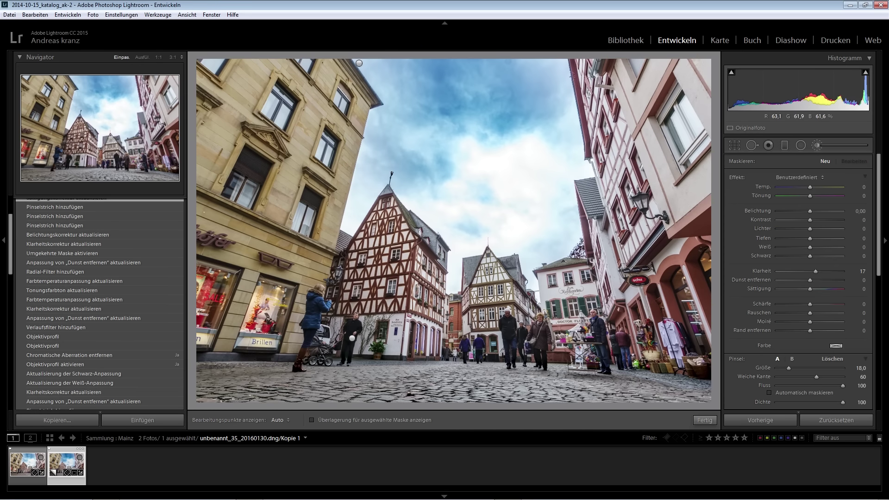
key(h)
drag(598, 80, 629, 108)
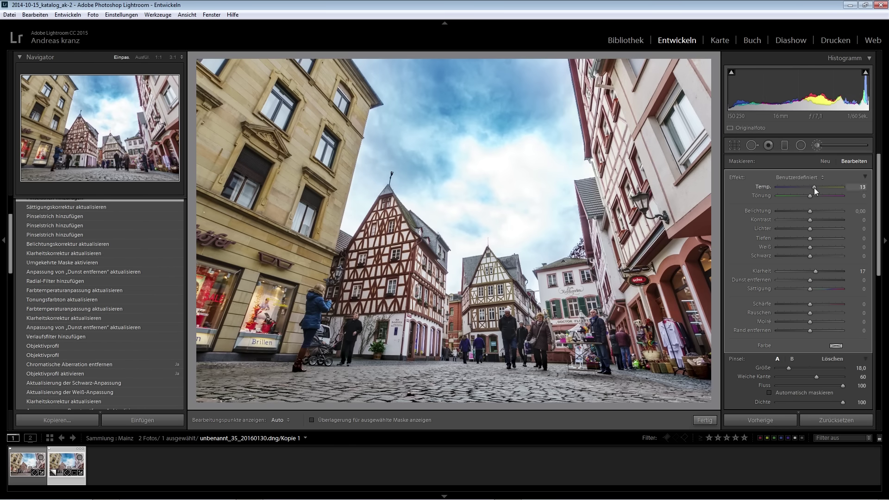
drag(814, 187, 810, 187)
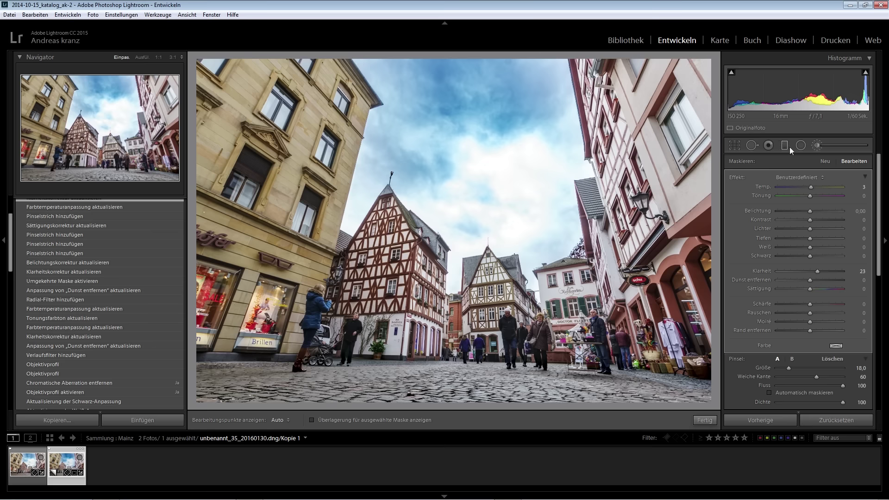
Step: Set up a fresh brush with exposure 0.34 and size 23 and paint a brightening stroke
click(818, 146)
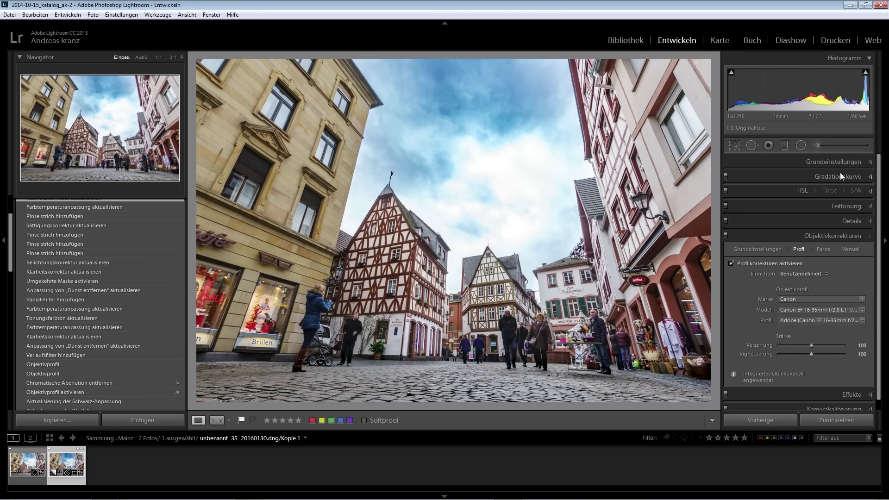
click(815, 146)
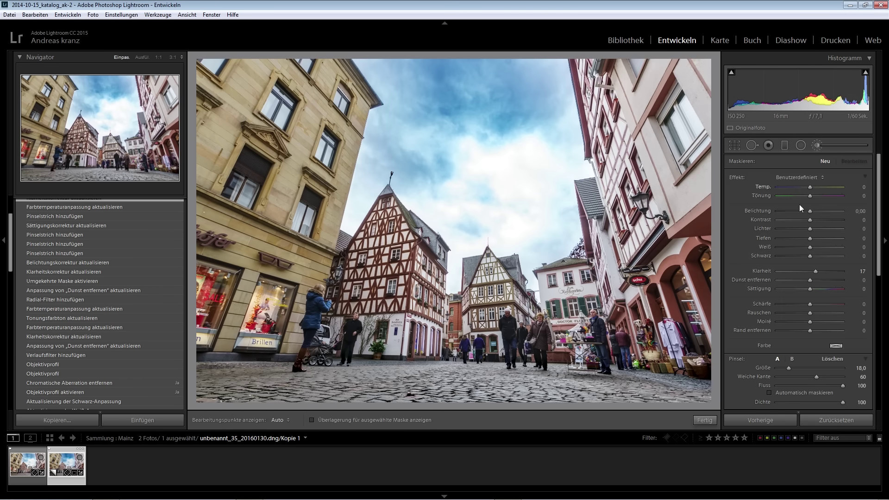
double_click(746, 178)
drag(810, 211, 812, 212)
key(bracketright)
key(h)
click(562, 369)
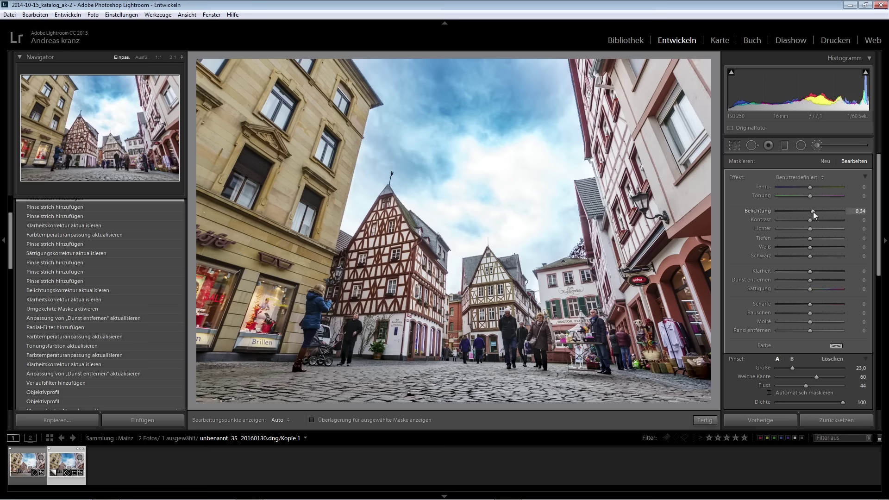
Step: Set the brushed area to exposure +0.23 and shadows +27
drag(814, 212, 812, 212)
drag(811, 237, 822, 240)
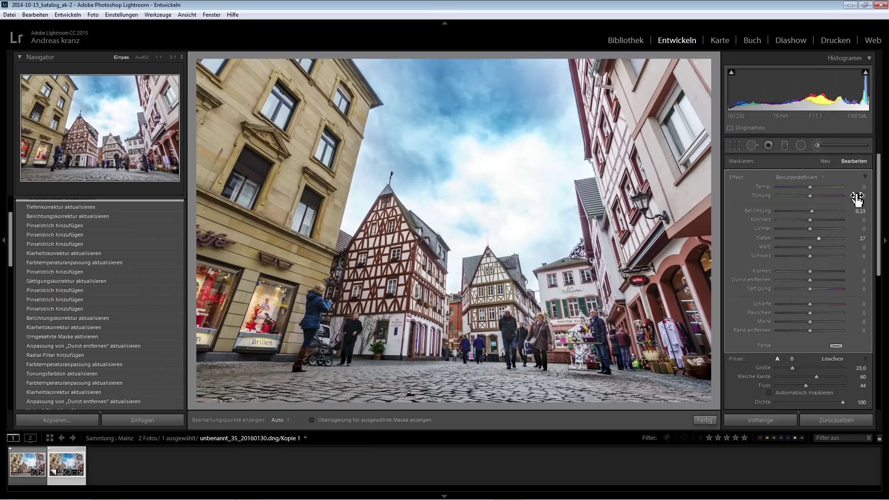
click(823, 160)
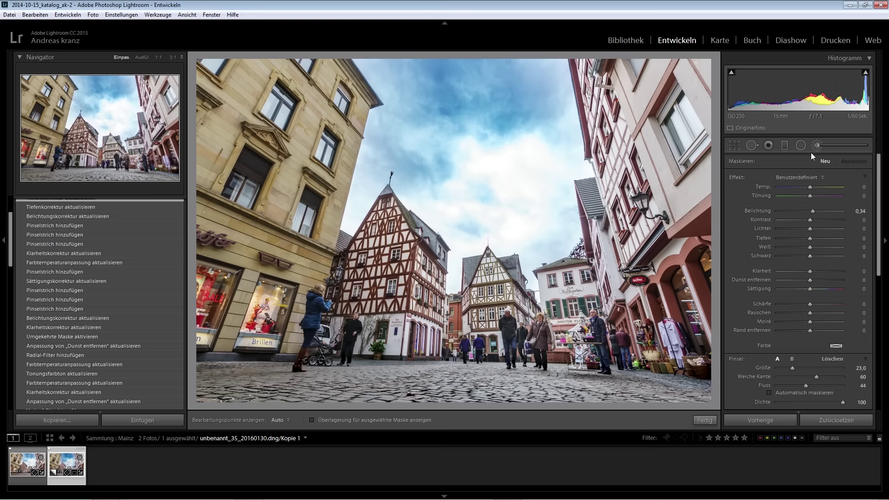
Step: Resize the brush, settle the new stroke at exposure +0.34 and shadows +30, and close brushing
key(bracketleft)
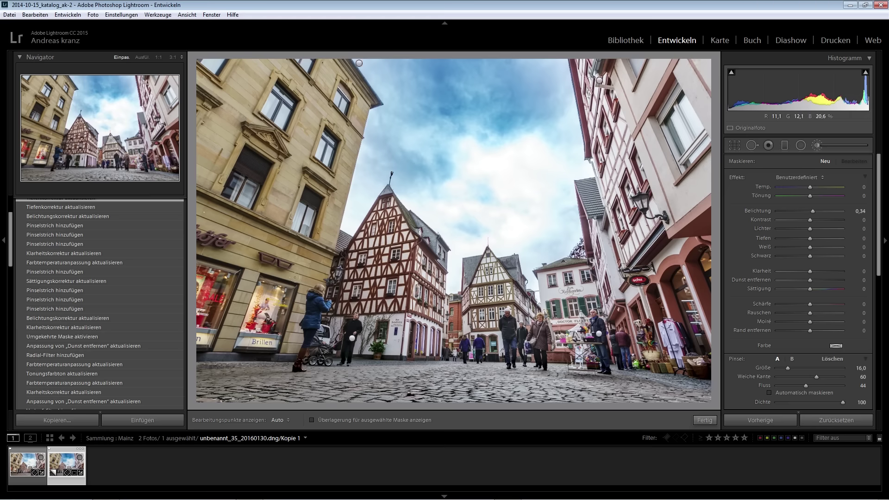
key(h)
key(h)
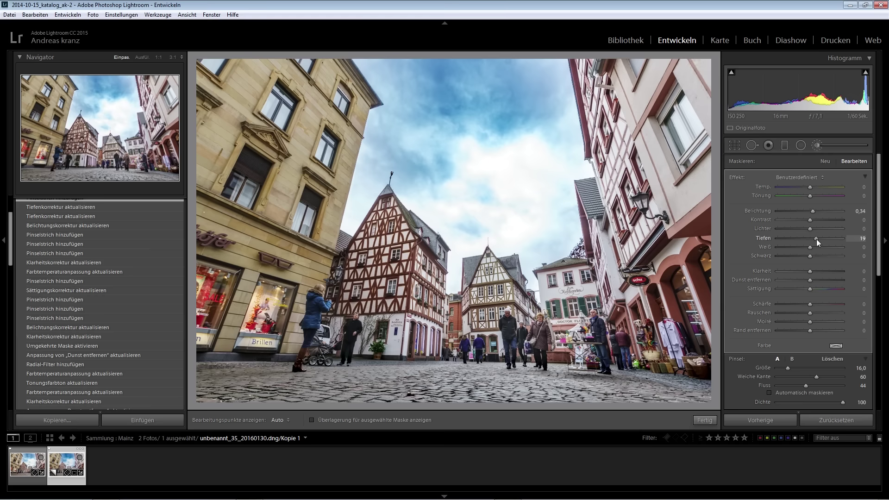
drag(822, 241, 820, 241)
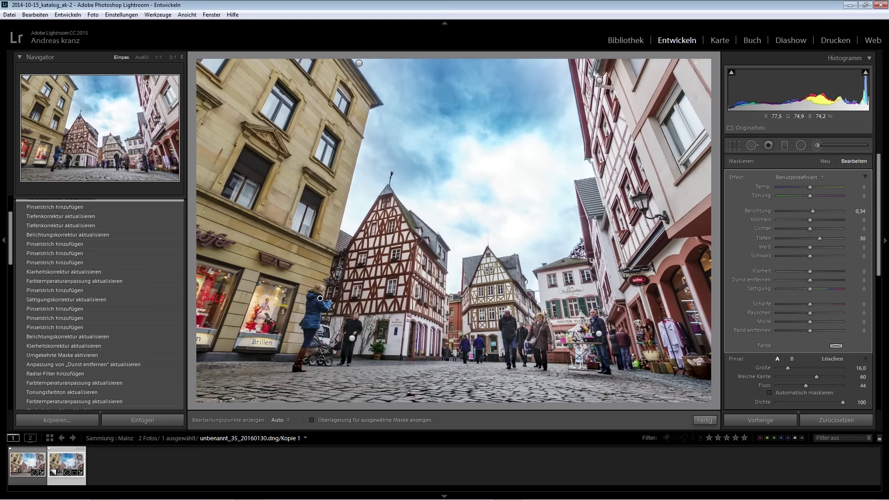
click(704, 420)
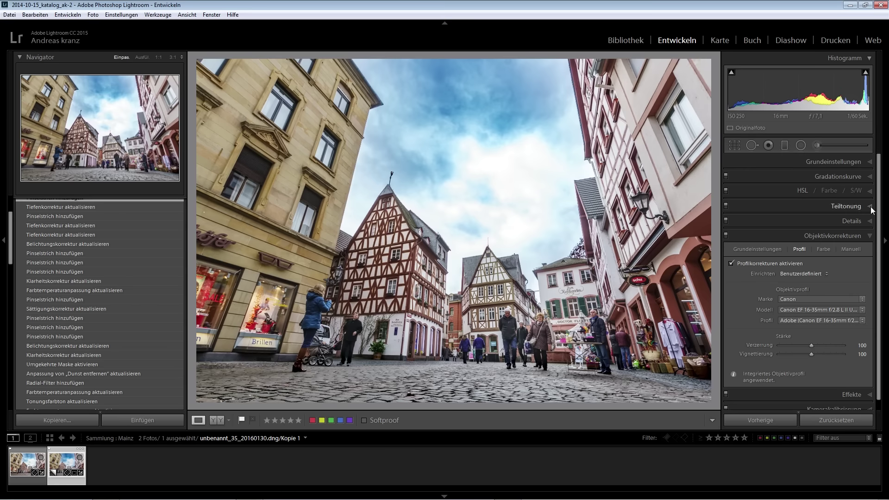
Step: In HSL, drag on the photo to set blue saturation +25, yellow −4 and orange −1
click(869, 190)
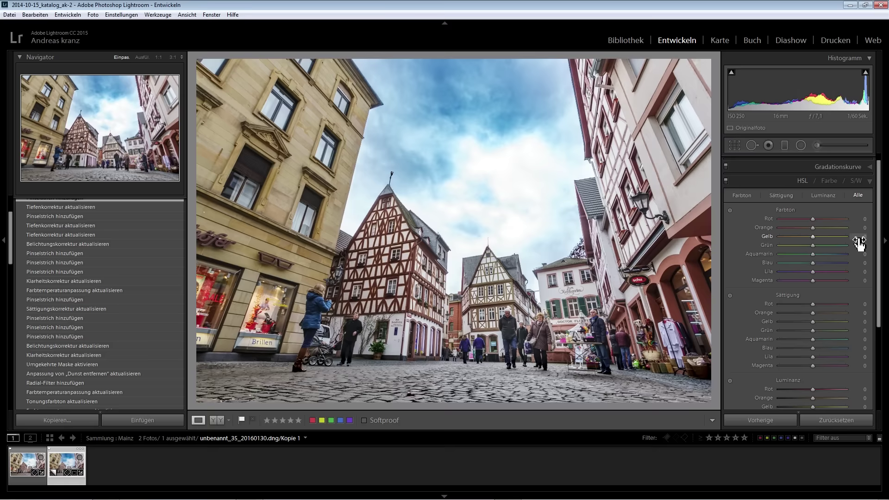
click(730, 210)
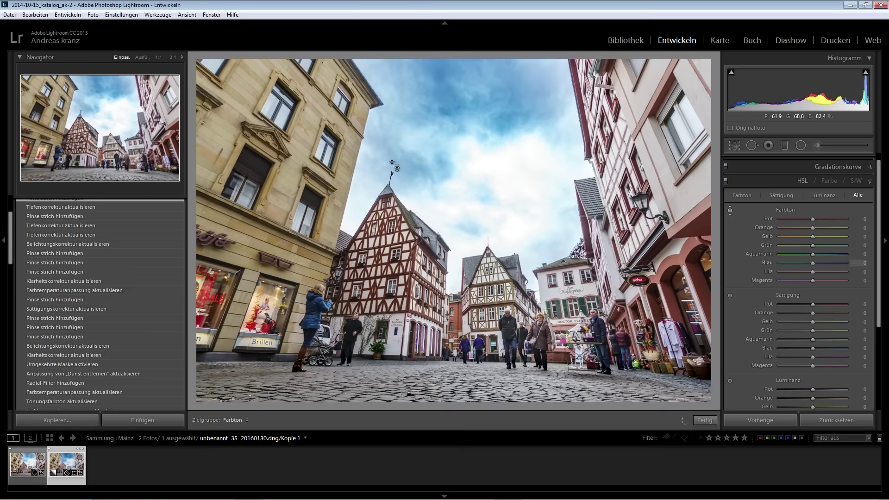
click(729, 295)
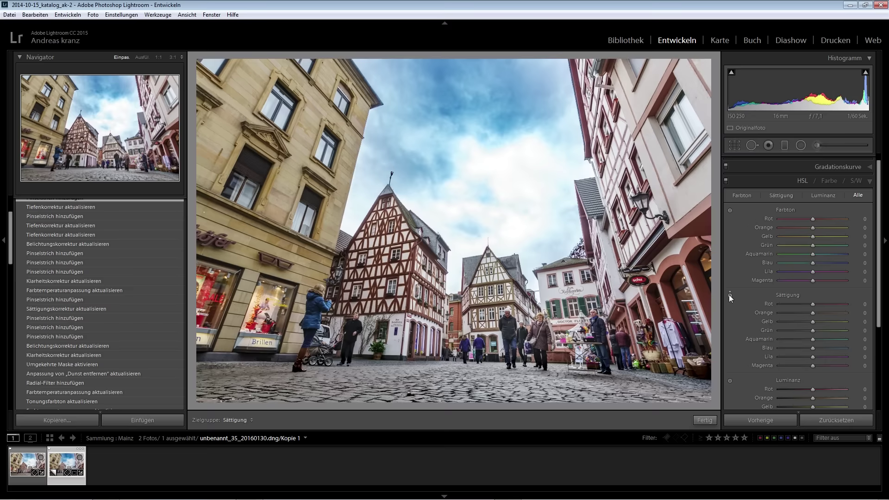
drag(230, 113, 230, 123)
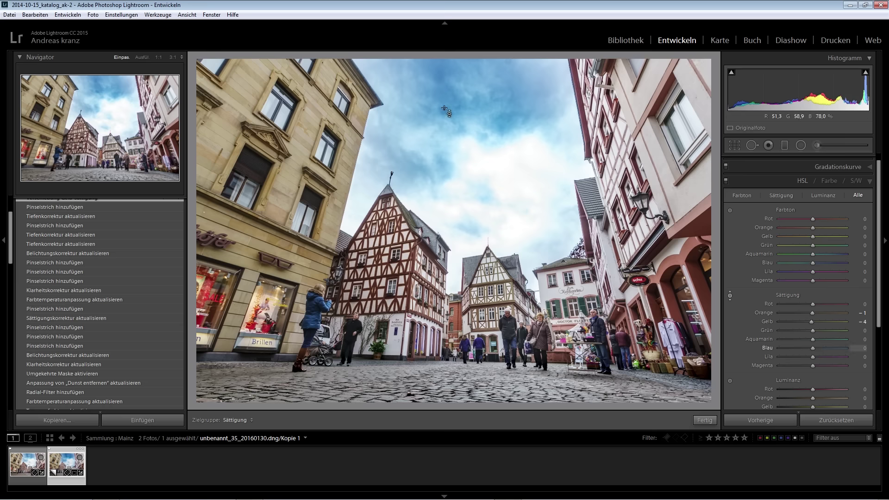
drag(444, 111, 444, 99)
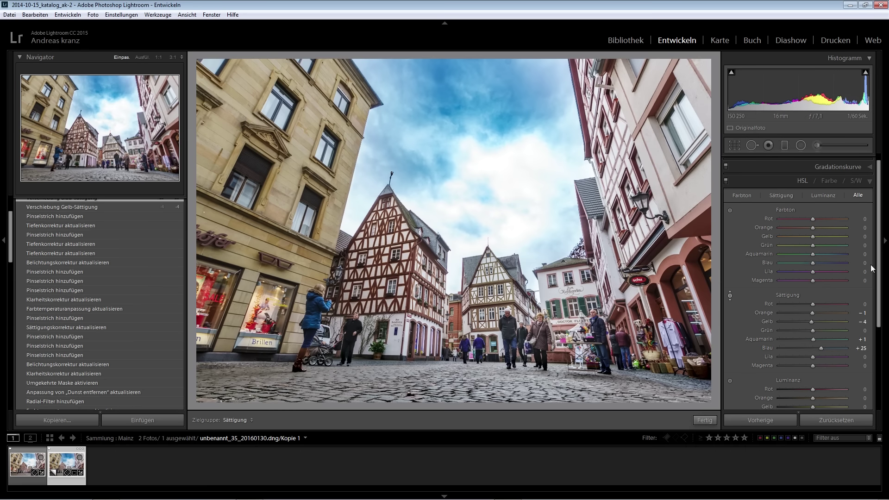
drag(878, 253, 878, 315)
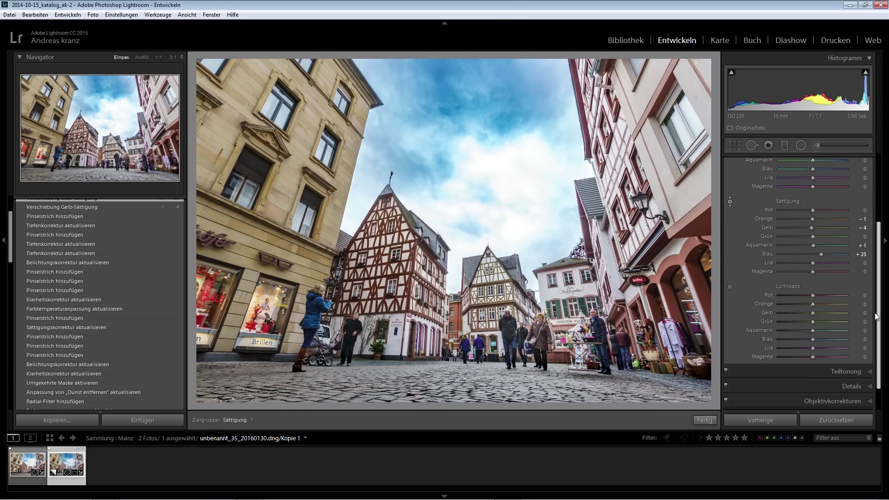
Step: Raise yellow luminance to +30 and orange to +3, then compare with the original
click(730, 286)
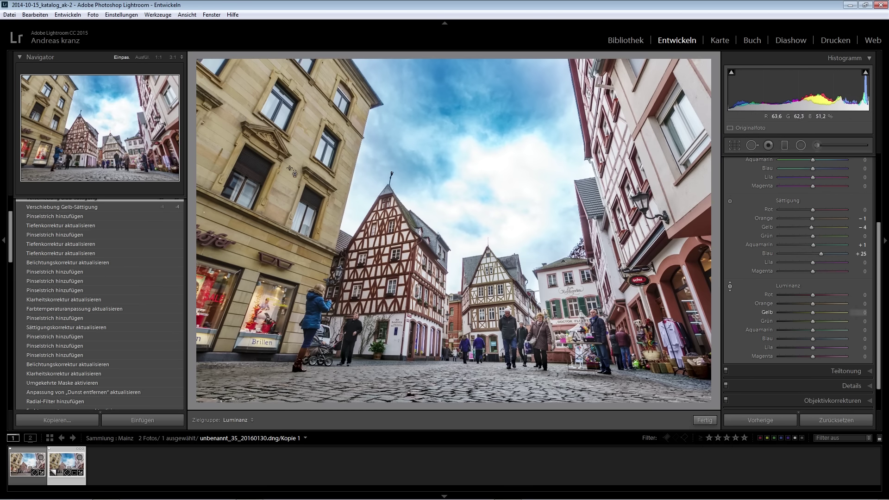
drag(290, 168, 290, 148)
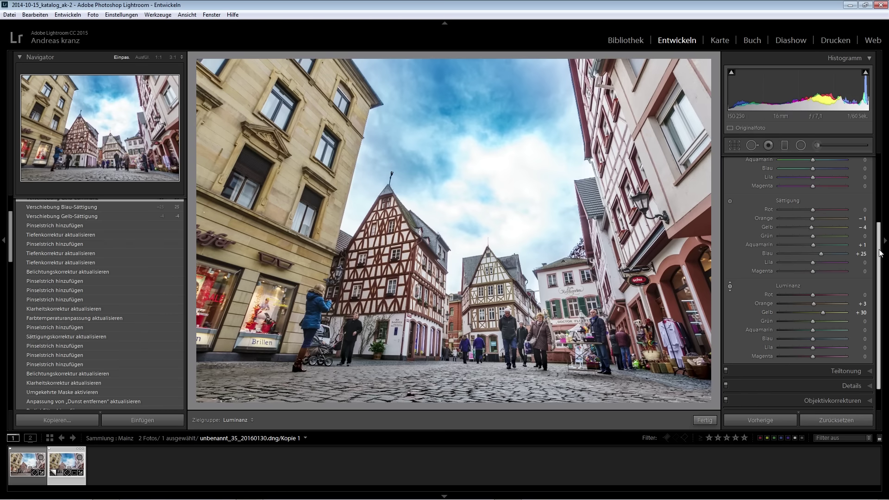
scroll(880, 252, up, 3)
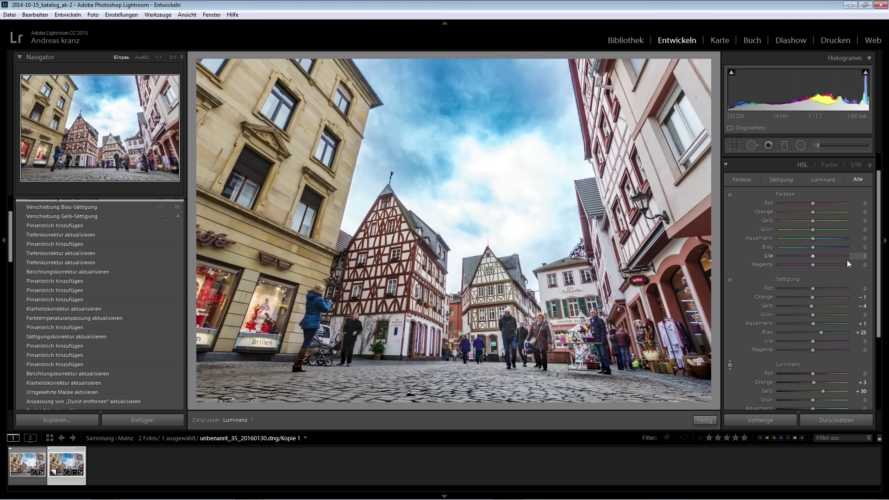
key(backslash)
key(backslash)
key(backslash)
key(backslash)
key(backslash)
key(backslash)
scroll(866, 278, down, 5)
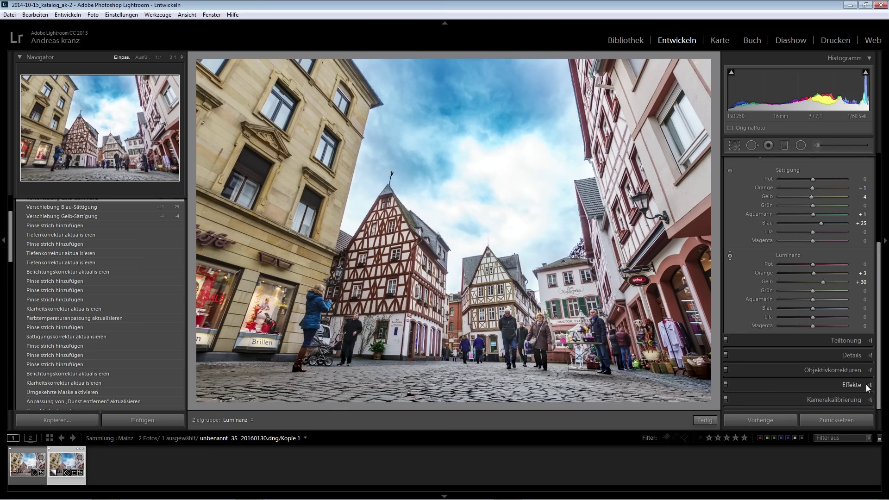
Step: At 1:1 on the Zum Aschaffenberg front, set sharpening amount 73, radius 0.7, masking 72
click(870, 355)
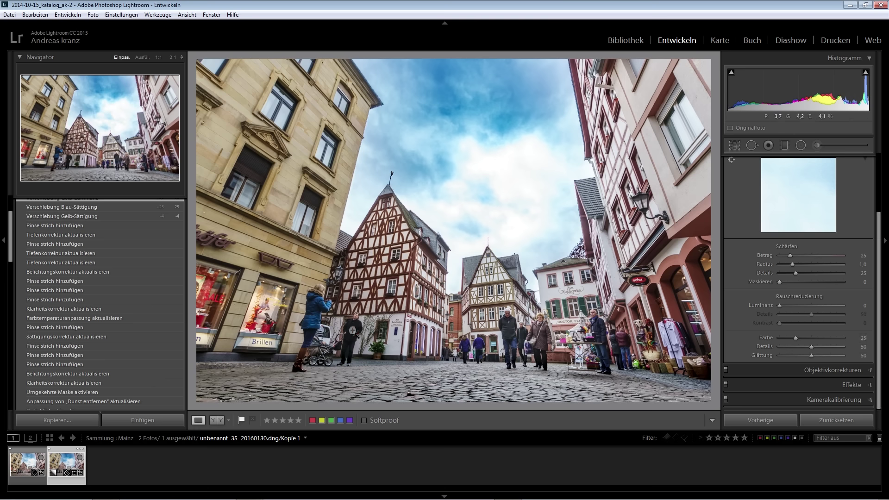
click(403, 323)
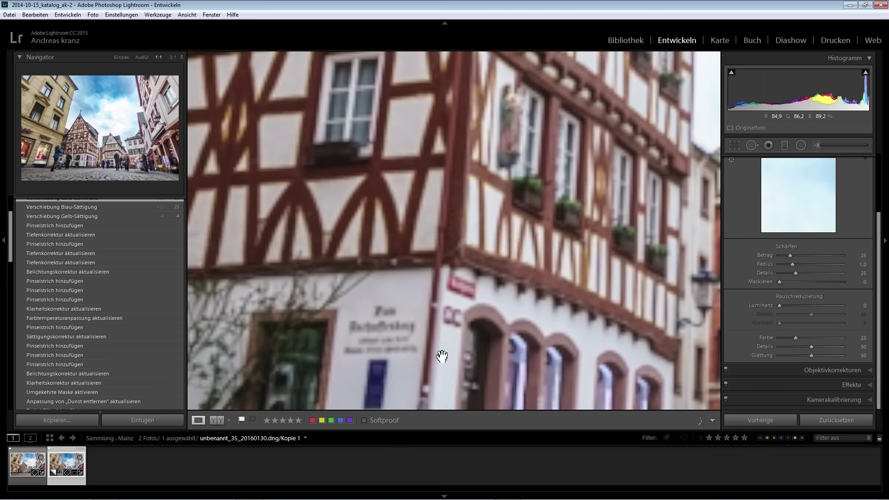
drag(441, 355, 465, 229)
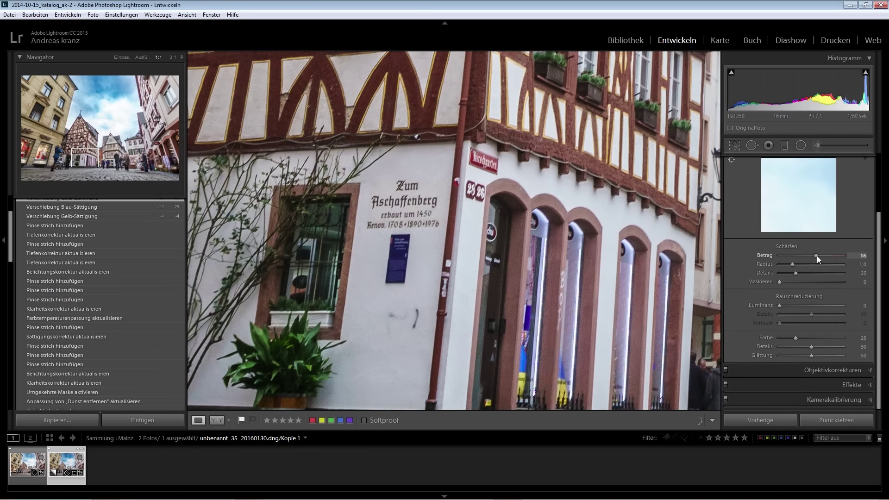
drag(816, 255, 811, 254)
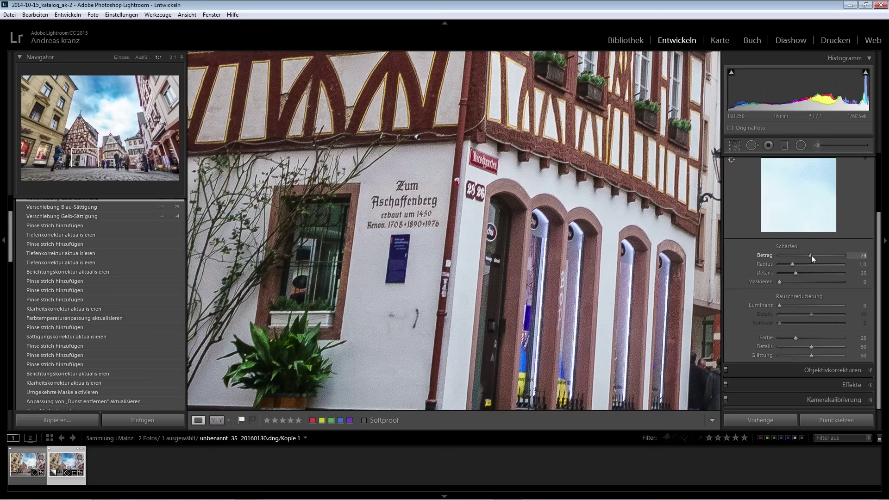
drag(797, 268, 784, 268)
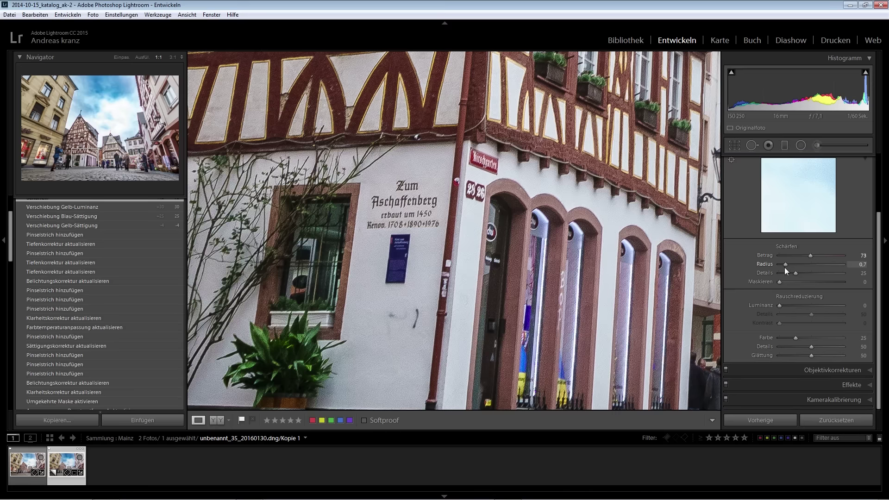
drag(785, 271, 826, 285)
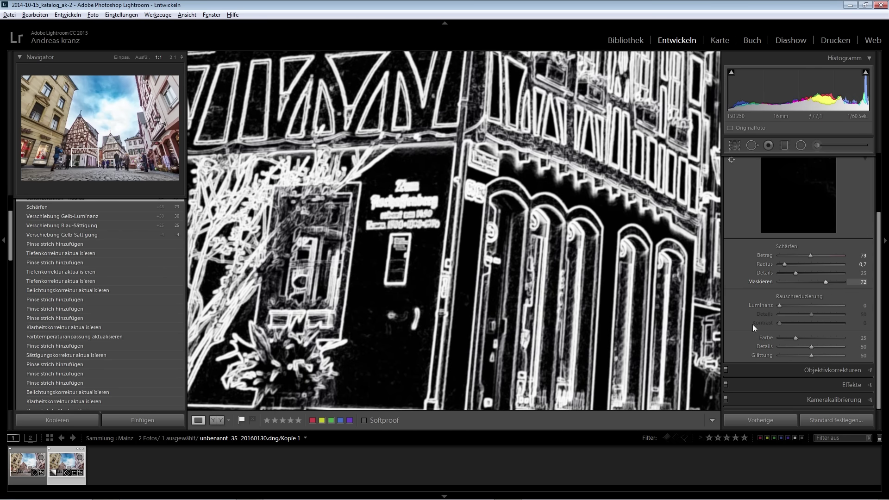
drag(826, 284, 826, 284)
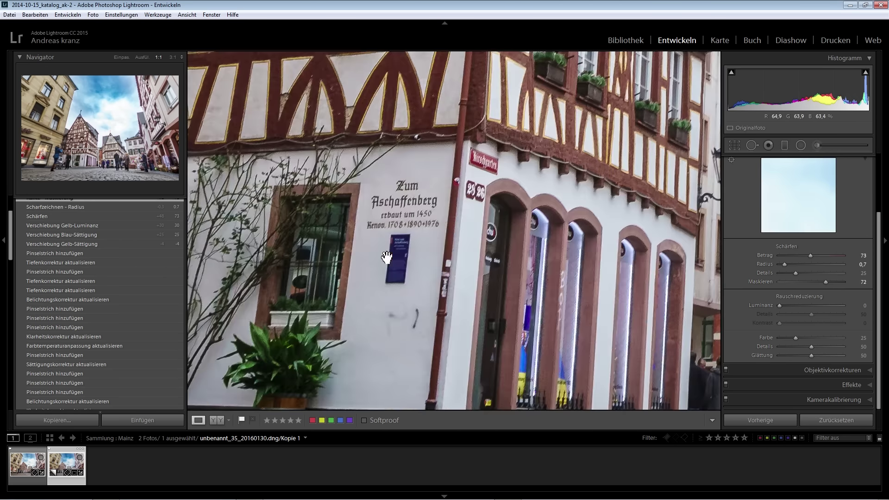
Step: Pan to the passers-by and set luminance noise reduction to 9
drag(548, 241, 224, 245)
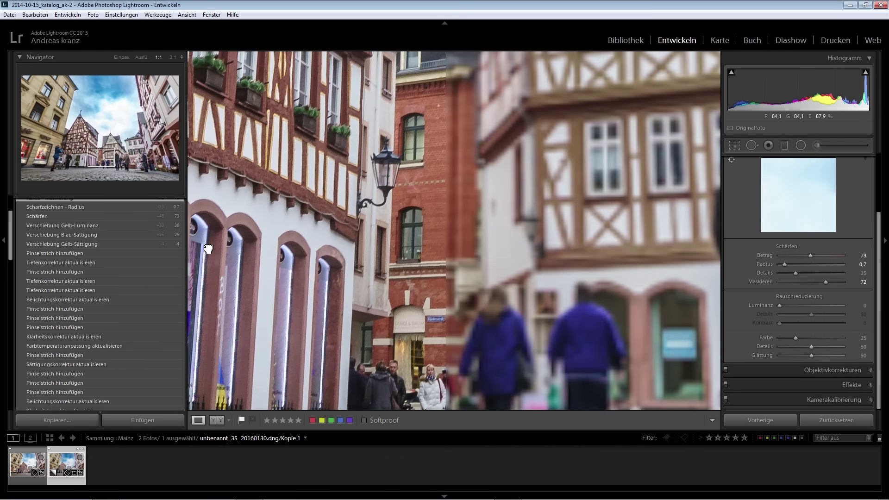
drag(559, 222, 281, 292)
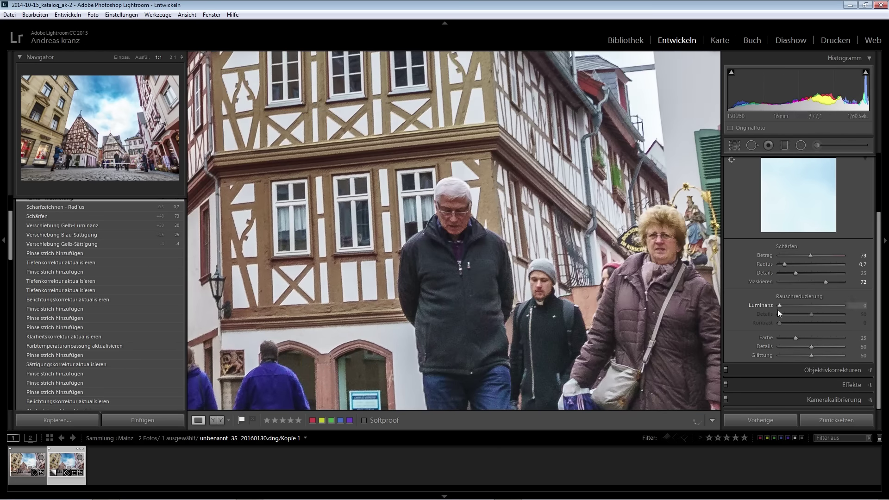
drag(779, 306, 783, 306)
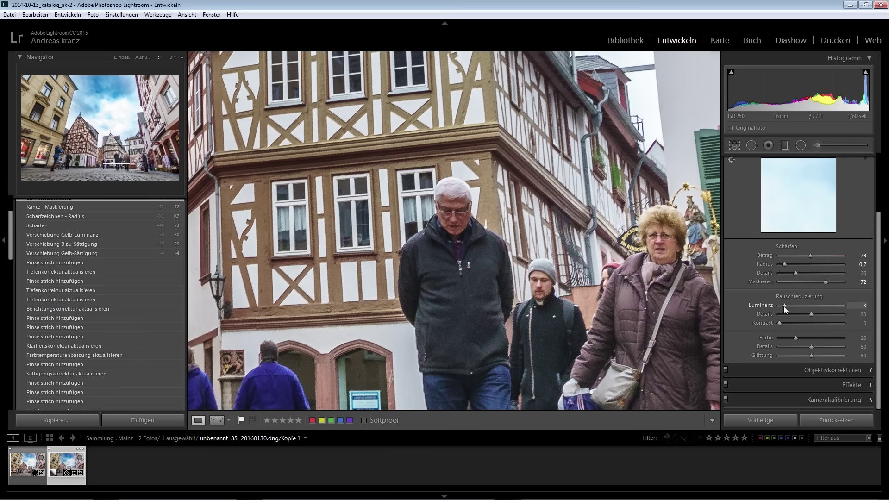
drag(783, 306, 784, 307)
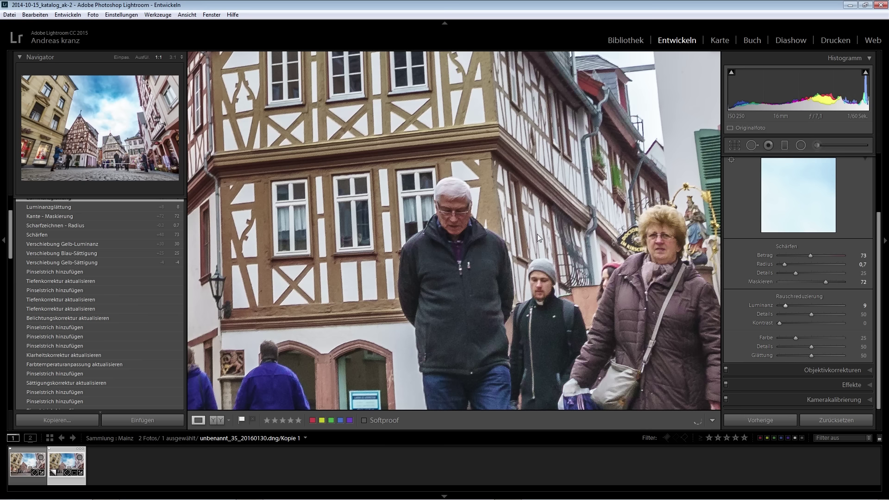
Step: Fit the photo to the view and compare it full-screen against the unedited original
click(651, 352)
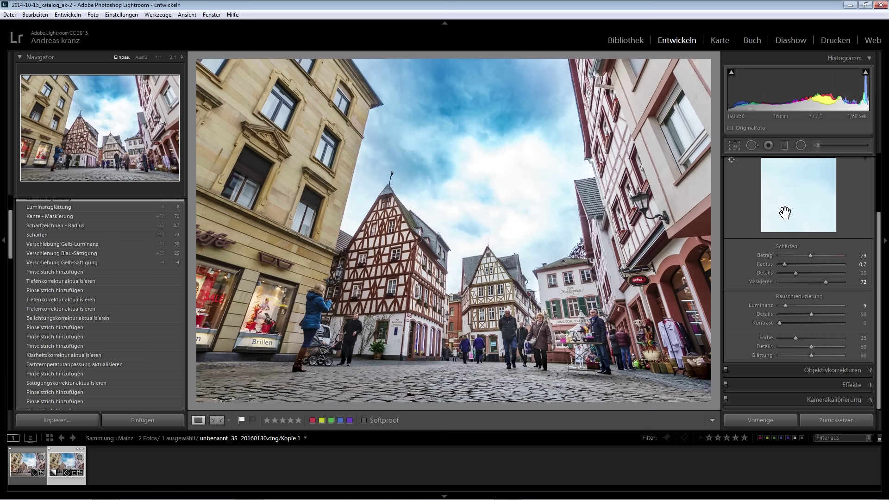
key(shift)
key(shift+Tab)
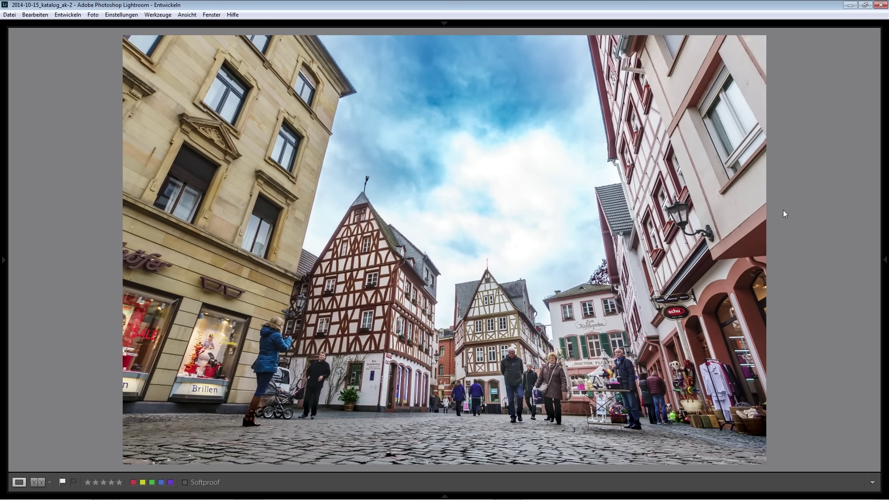
key(backslash)
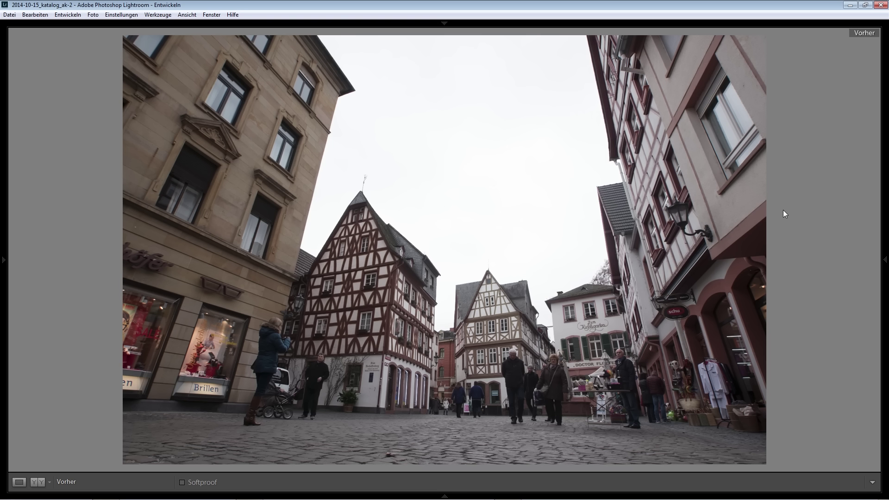
key(backslash)
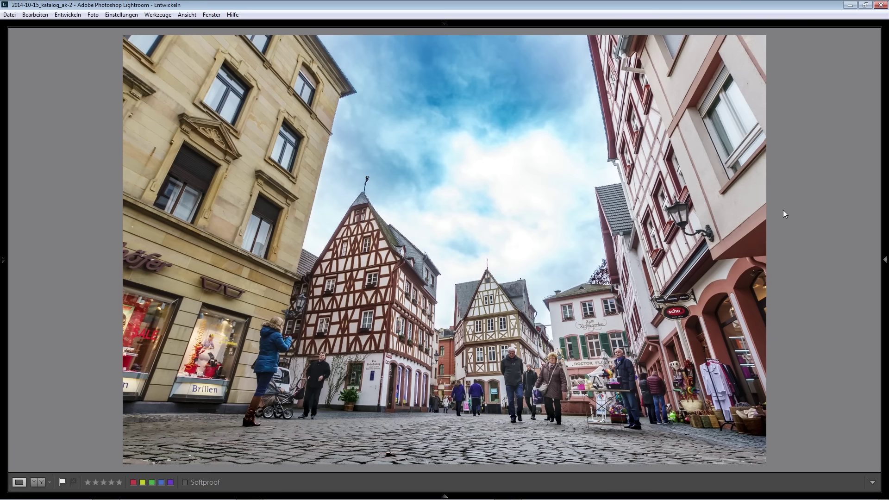
key(shift+Tab)
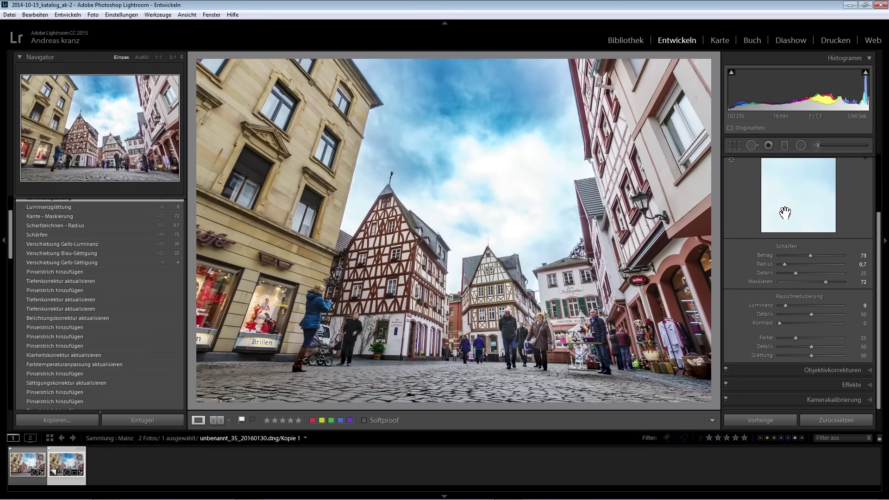
key(backslash)
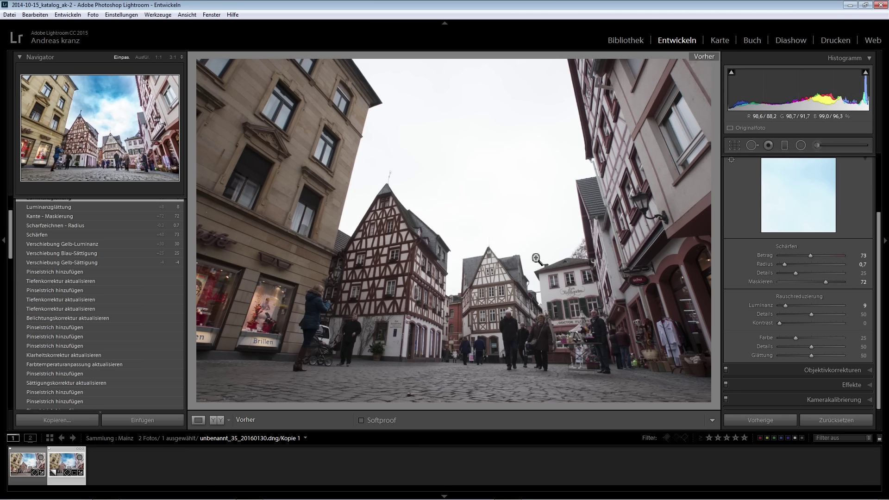
key(backslash)
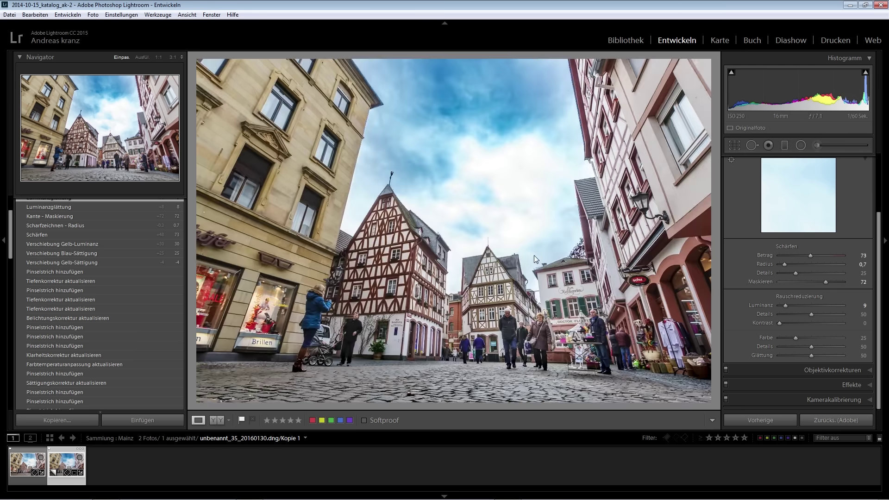